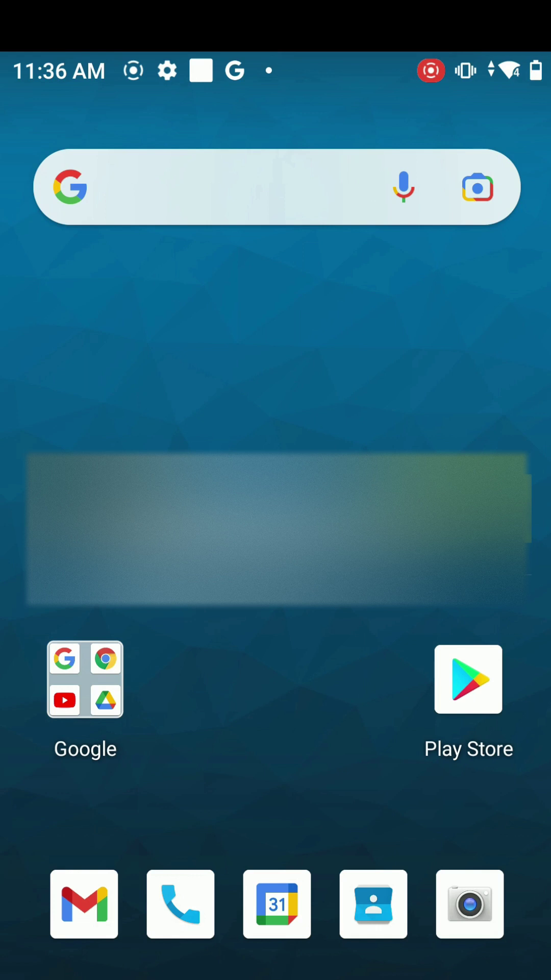
In Settings > Security, choose a PIN screen lock that is required at start-up.
{"action": "left_click_drag", "start_coordinate": [276, 766], "coordinate": [275, 383]}
{"action": "left_click", "coordinate": [278, 170]}
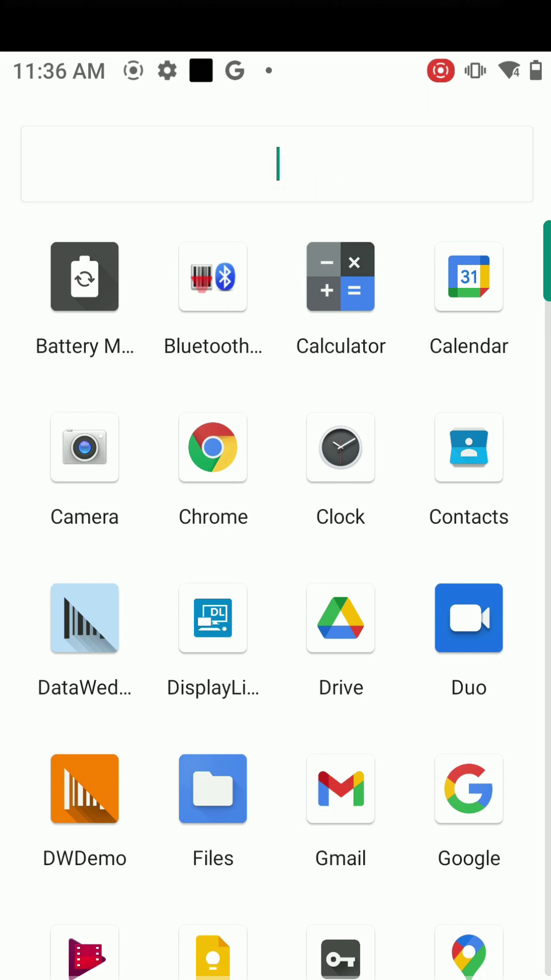
{"action": "type", "text": "Se"}
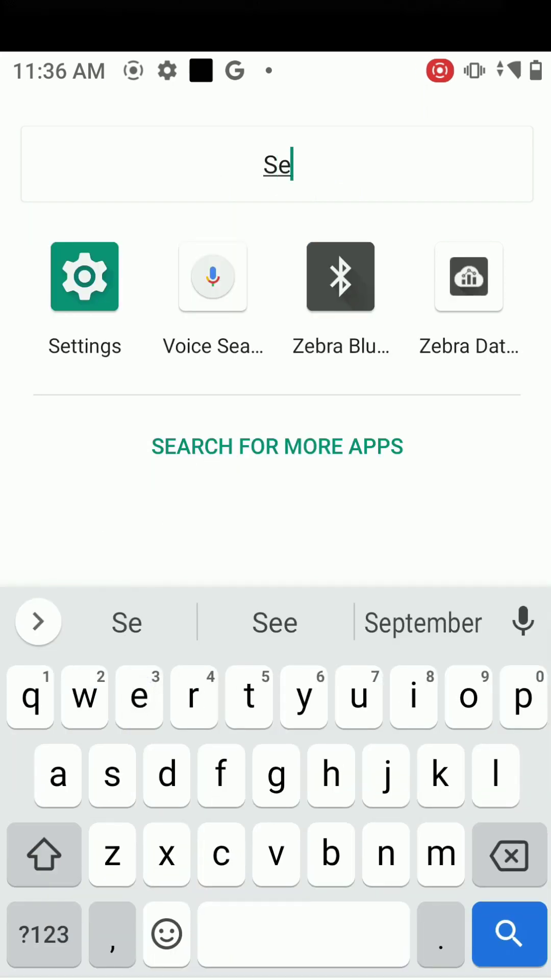
{"action": "left_click", "coordinate": [85, 277]}
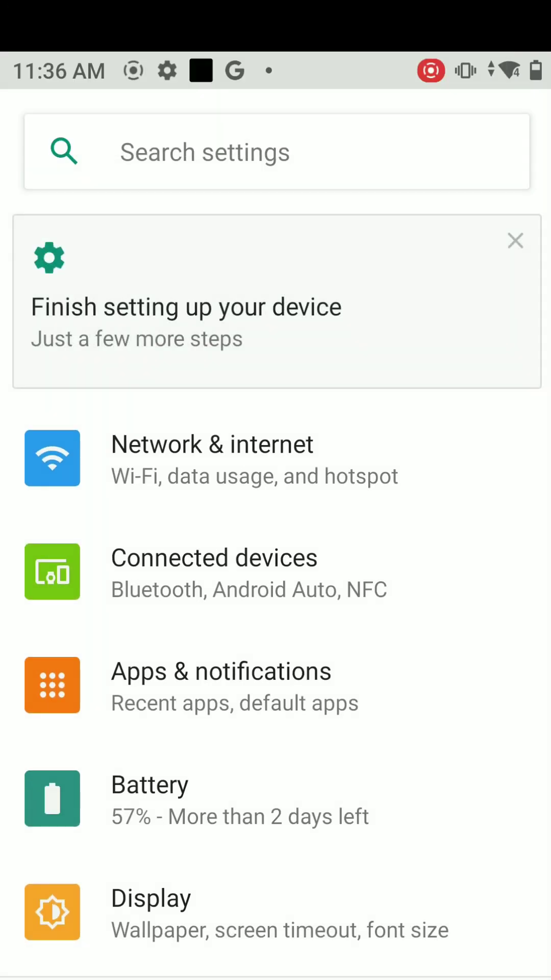
{"action": "left_click", "coordinate": [370, 793]}
{"action": "mouse_move", "coordinate": [370, 793]}
{"action": "left_mouse_down"}
{"action": "mouse_move", "coordinate": [400, 575]}
{"action": "mouse_move", "coordinate": [381, 696]}
{"action": "left_mouse_up"}
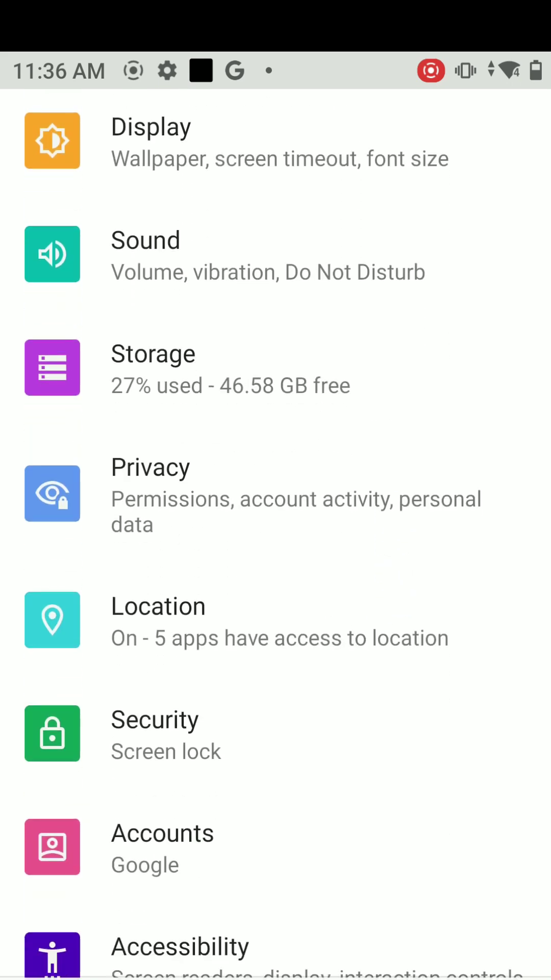
{"action": "left_click", "coordinate": [275, 743]}
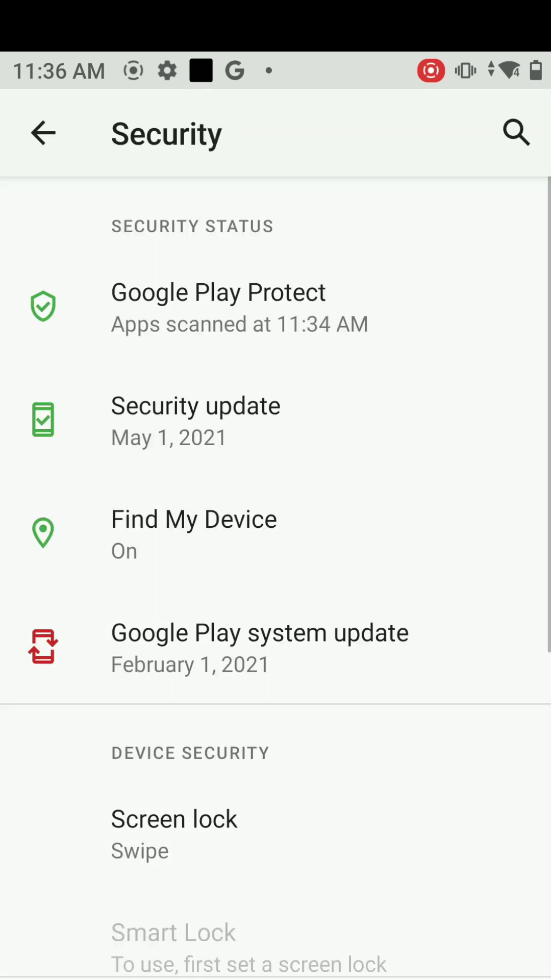
{"action": "left_click", "coordinate": [238, 823]}
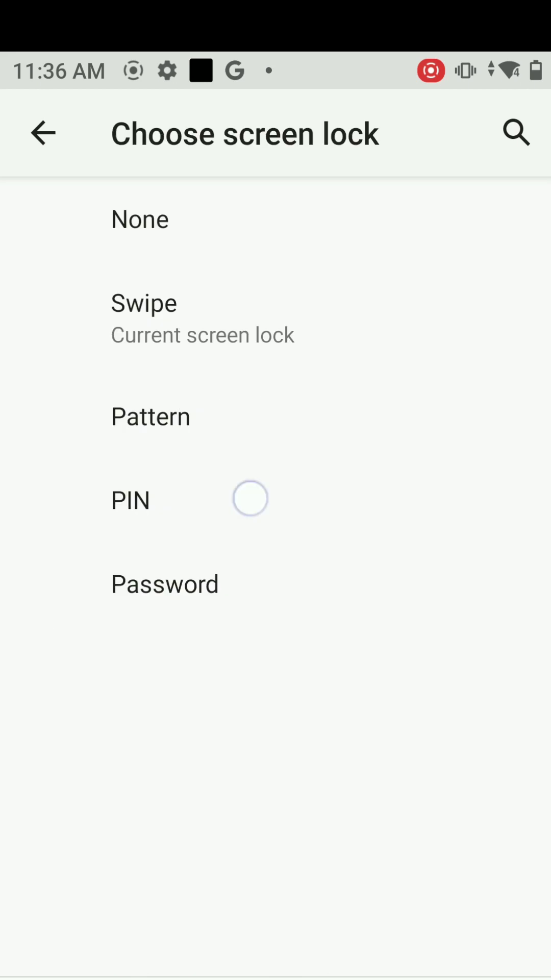
{"action": "left_click", "coordinate": [251, 499]}
{"action": "left_click", "coordinate": [457, 920]}
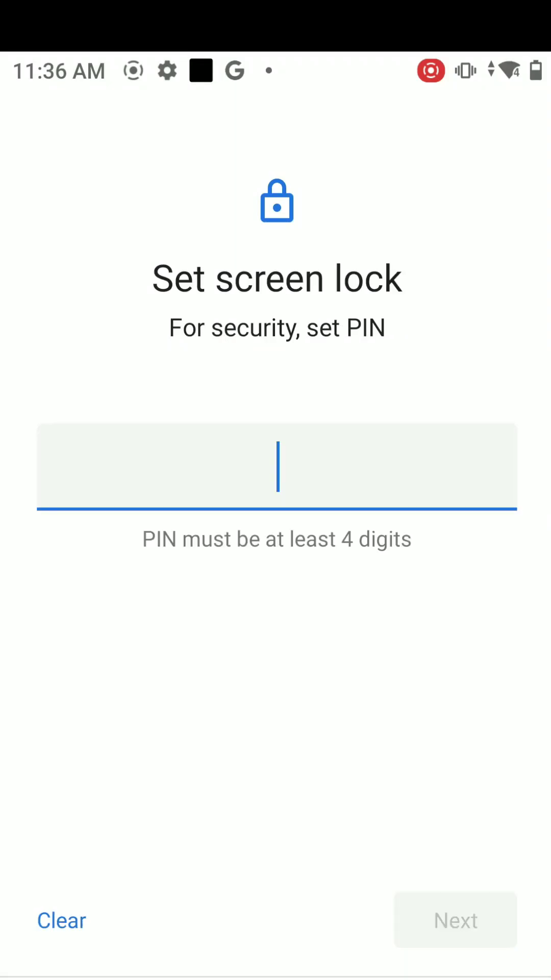
Enter and confirm the new PIN, then accept the lock screen notification options.
{"action": "left_click", "coordinate": [134, 693]}
{"action": "left_click", "coordinate": [127, 778]}
{"action": "left_click", "coordinate": [138, 861]}
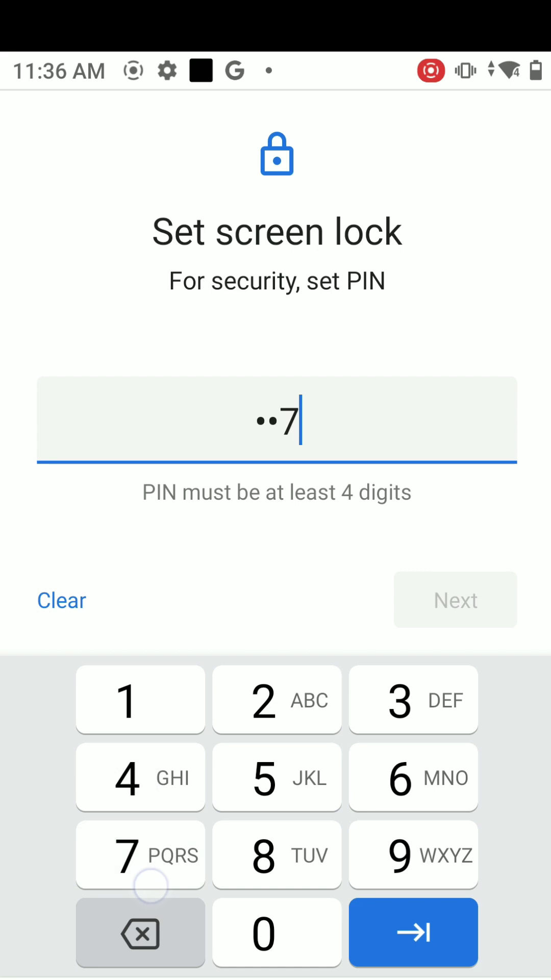
{"action": "left_click", "coordinate": [264, 701]}
{"action": "left_click", "coordinate": [264, 778]}
{"action": "left_click", "coordinate": [263, 855]}
{"action": "left_click", "coordinate": [457, 600]}
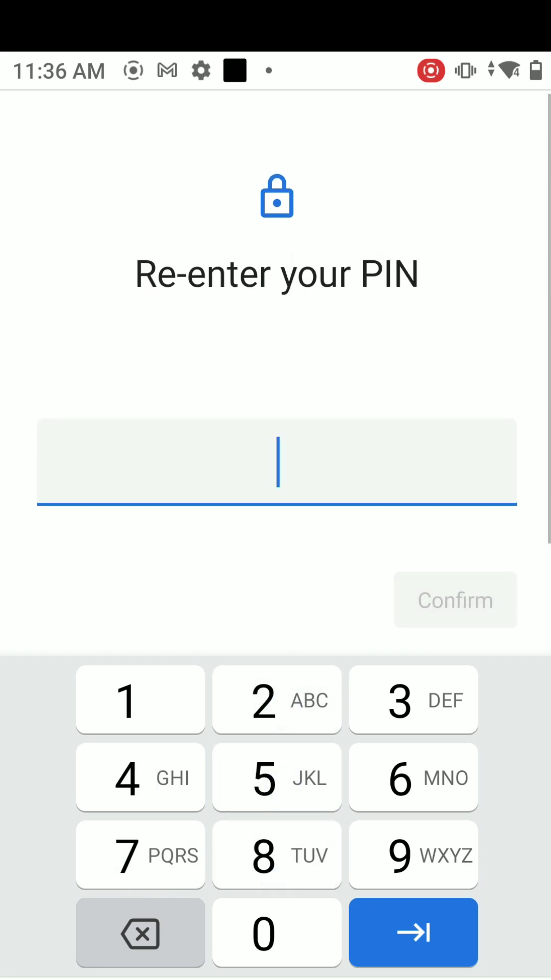
{"action": "left_click", "coordinate": [143, 709]}
{"action": "left_click", "coordinate": [152, 779]}
{"action": "left_click", "coordinate": [153, 873]}
{"action": "left_click", "coordinate": [264, 699]}
{"action": "left_click", "coordinate": [268, 776]}
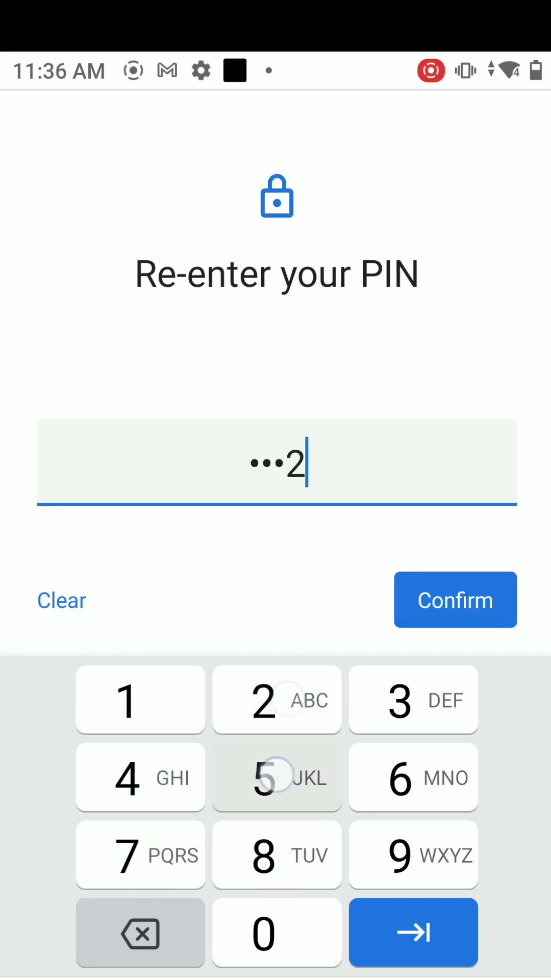
{"action": "left_click", "coordinate": [263, 856]}
{"action": "left_click", "coordinate": [468, 594]}
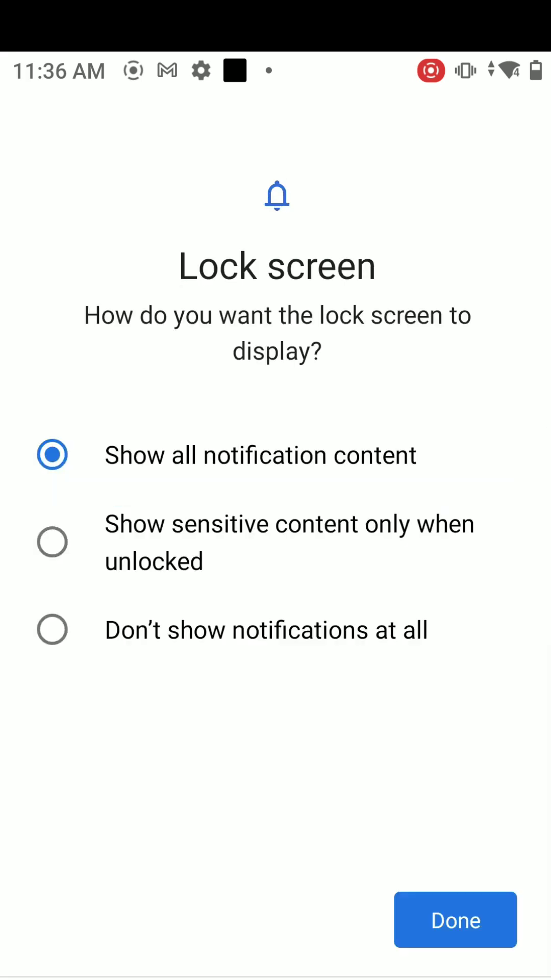
{"action": "left_click", "coordinate": [452, 925]}
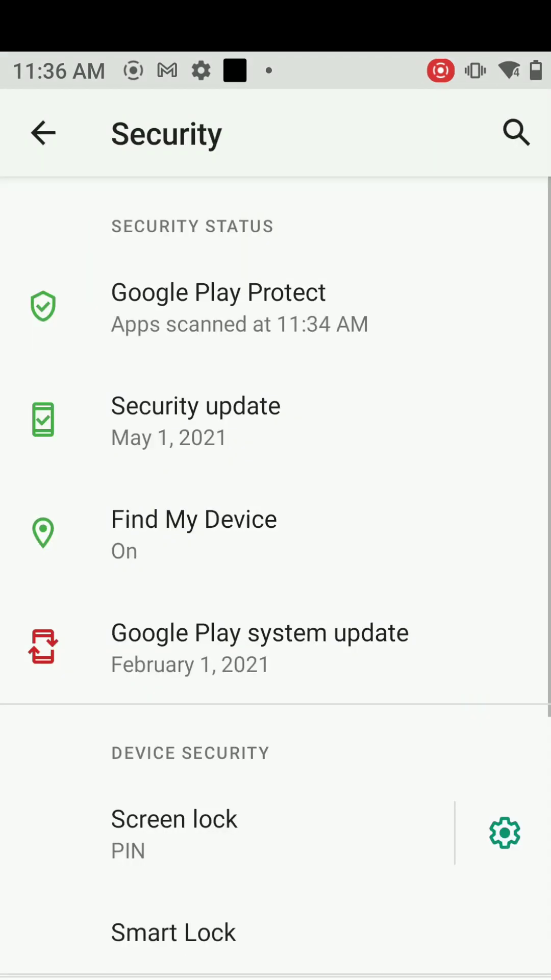
Lock the phone, then swipe up and enter the new PIN to unlock it.
{"action": "key", "text": "Home"}
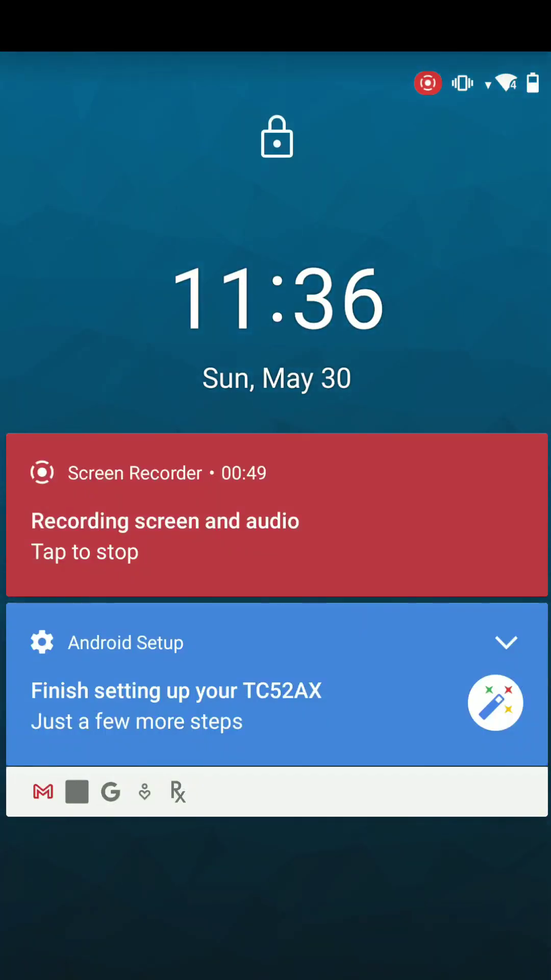
{"action": "left_click_drag", "start_coordinate": [337, 804], "coordinate": [337, 538]}
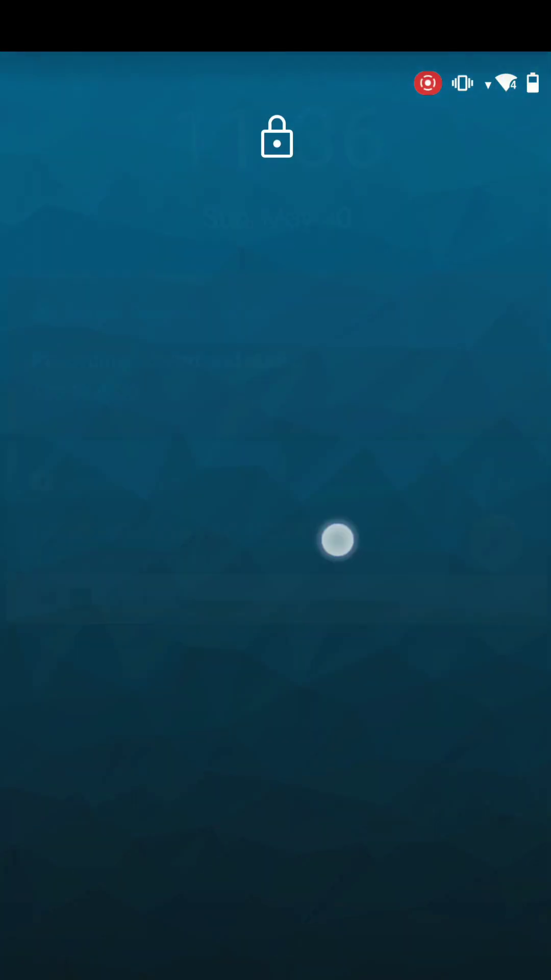
{"action": "left_click", "coordinate": [129, 562]}
{"action": "left_click", "coordinate": [129, 678]}
{"action": "left_click", "coordinate": [128, 797]}
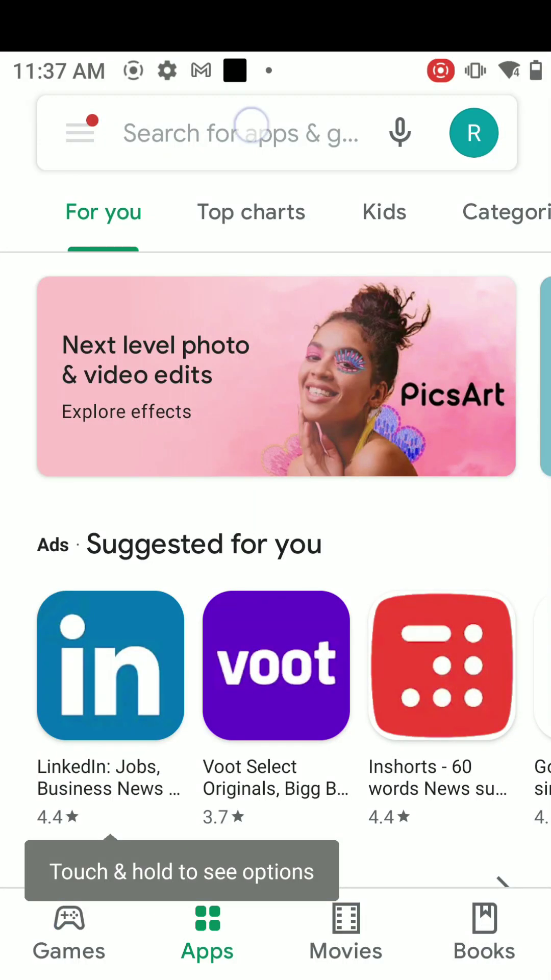
Start a Play Store search for the Intune Company Portal app.
{"action": "left_click", "coordinate": [252, 123]}
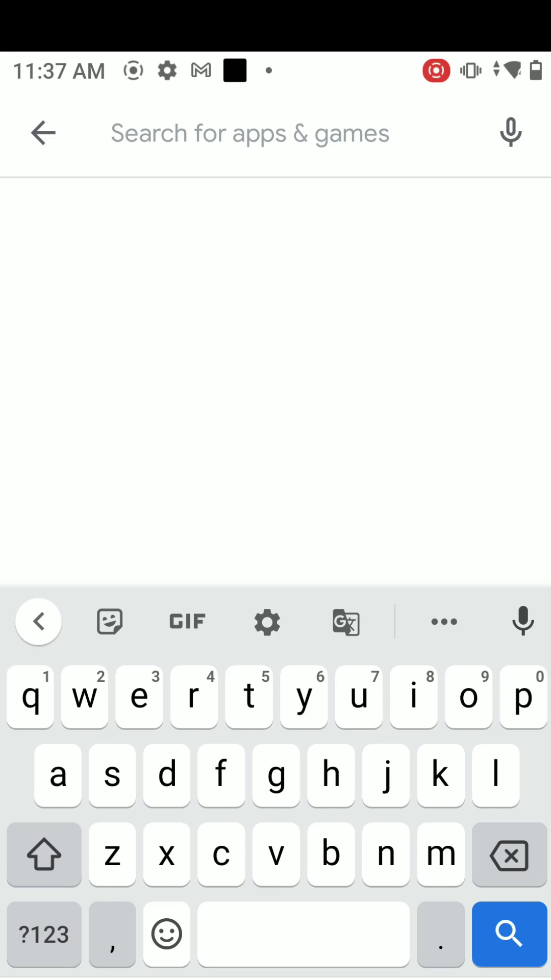
{"action": "type", "text": "int"}
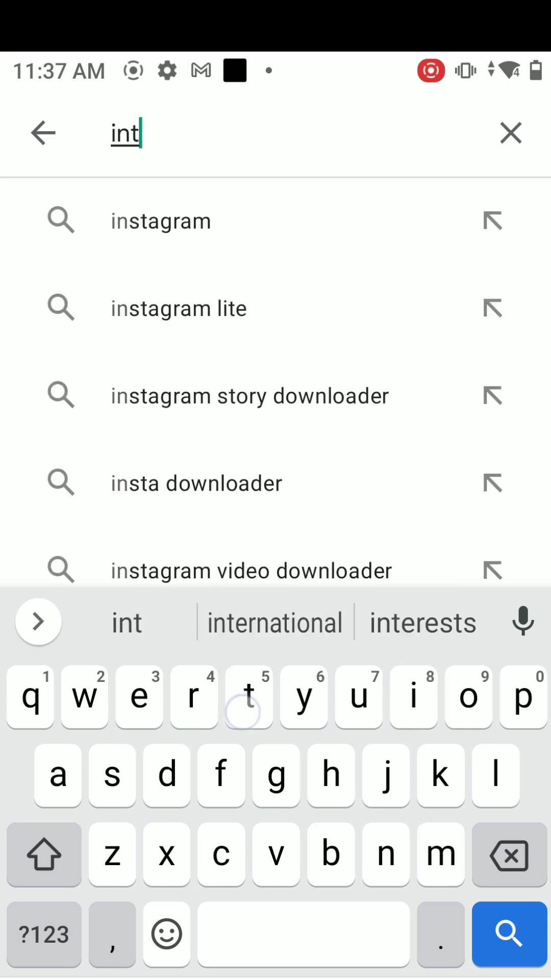
{"action": "type", "text": "une company portal"}
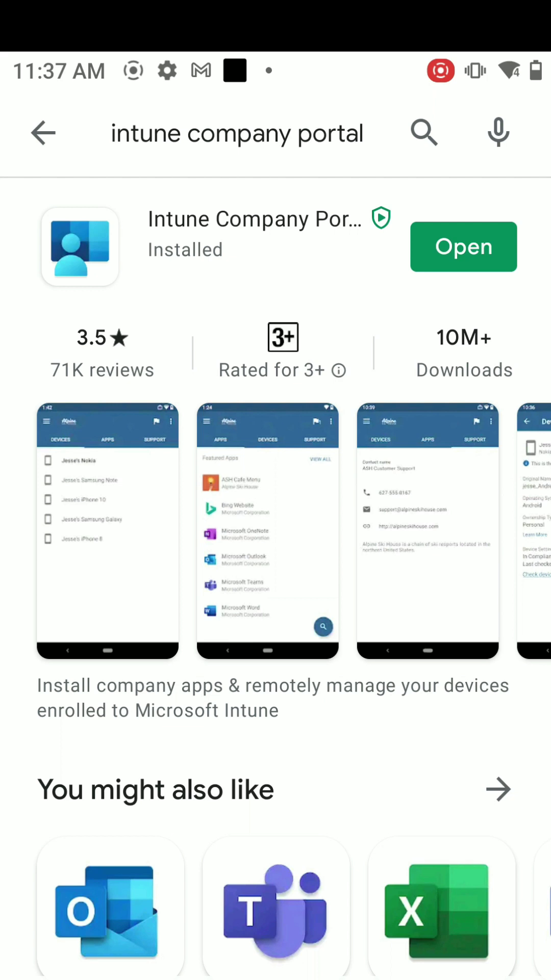
Return to the home screen, go to Settings > Accounts and choose Add account.
{"action": "left_click_drag", "start_coordinate": [276, 973], "coordinate": [276, 536]}
{"action": "left_click_drag", "start_coordinate": [429, 612], "coordinate": [123, 614]}
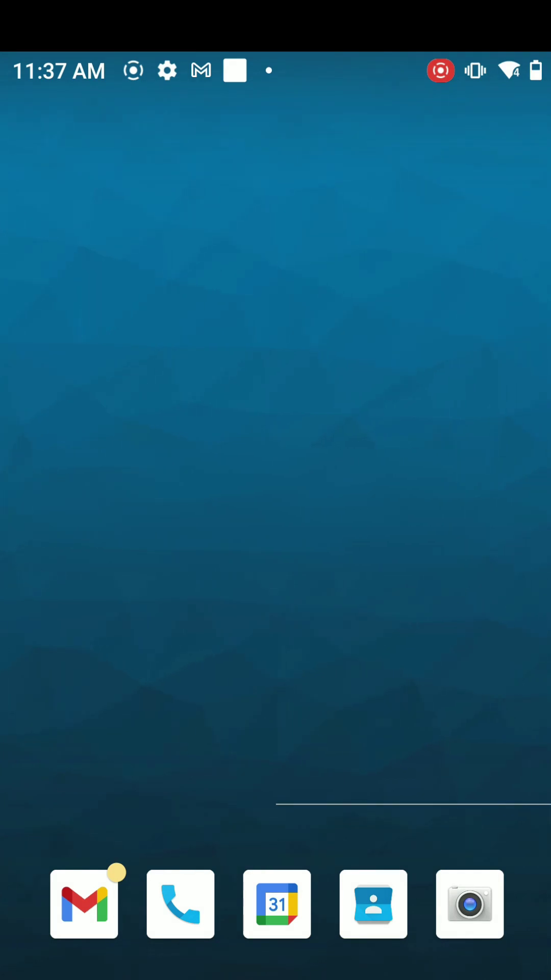
{"action": "left_click_drag", "start_coordinate": [213, 615], "coordinate": [455, 621]}
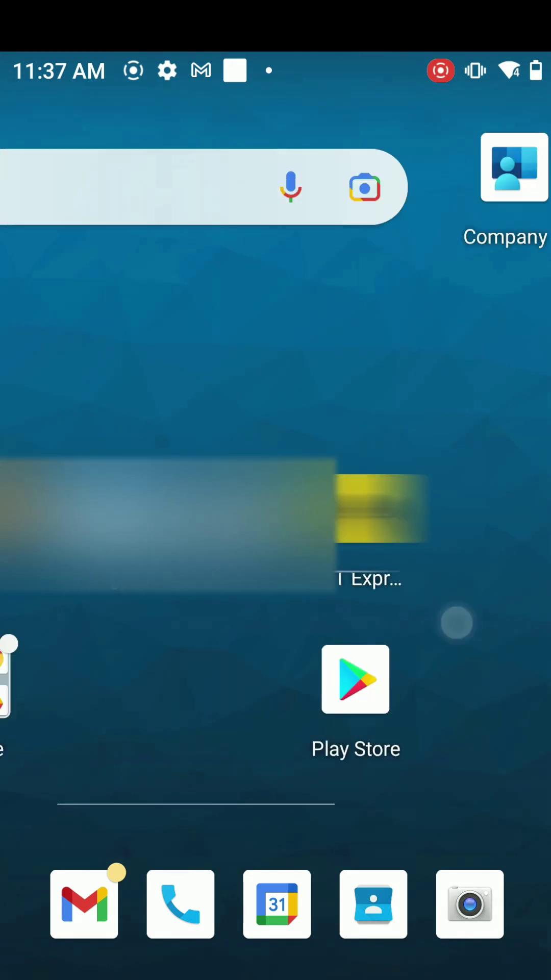
{"action": "left_click_drag", "start_coordinate": [330, 722], "coordinate": [330, 384]}
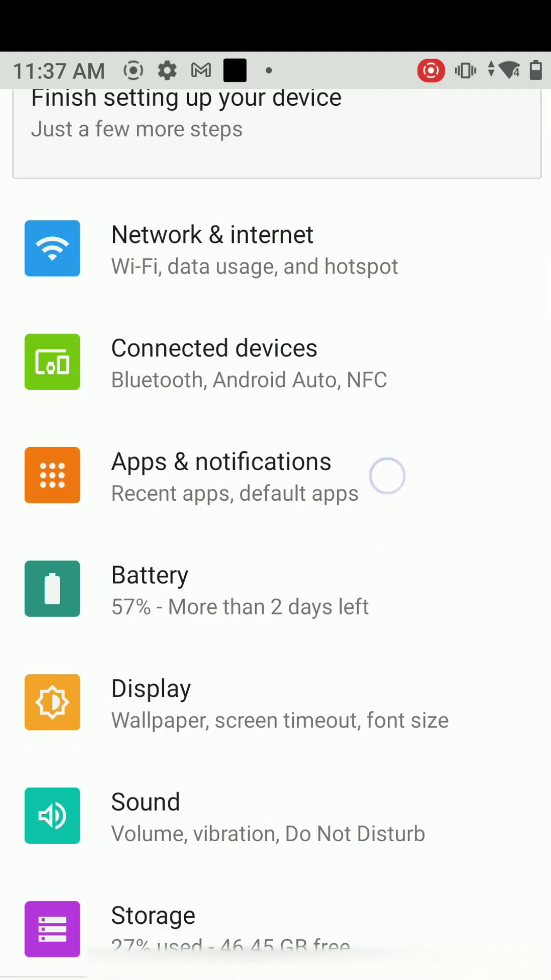
{"action": "scroll", "coordinate": [387, 477], "scroll_direction": "down", "scroll_amount": 1}
{"action": "scroll", "coordinate": [345, 692], "scroll_direction": "down", "scroll_amount": 3}
{"action": "scroll", "coordinate": [445, 423], "scroll_direction": "down", "scroll_amount": 2}
{"action": "scroll", "coordinate": [436, 468], "scroll_direction": "down", "scroll_amount": 1}
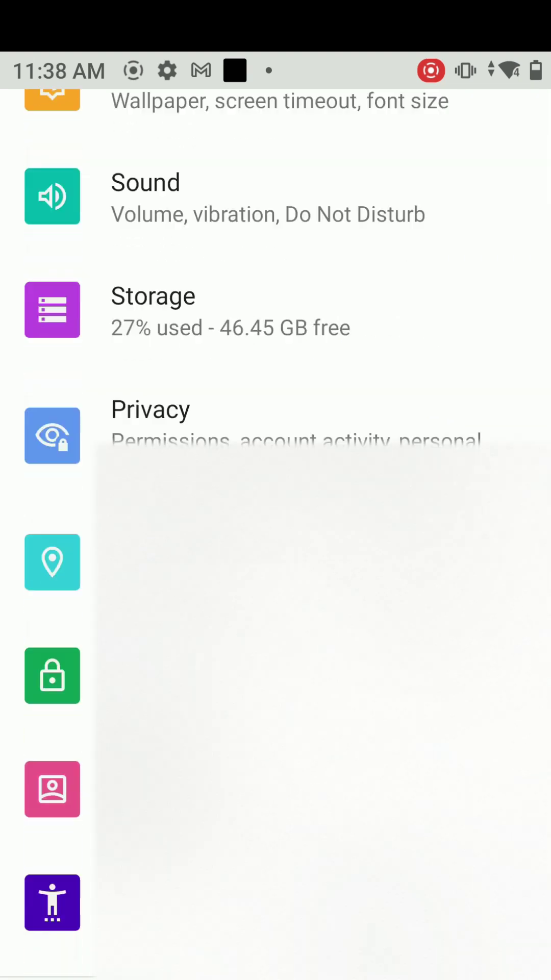
{"action": "scroll", "coordinate": [276, 490], "scroll_direction": "down", "scroll_amount": 2}
{"action": "left_click", "coordinate": [52, 617]}
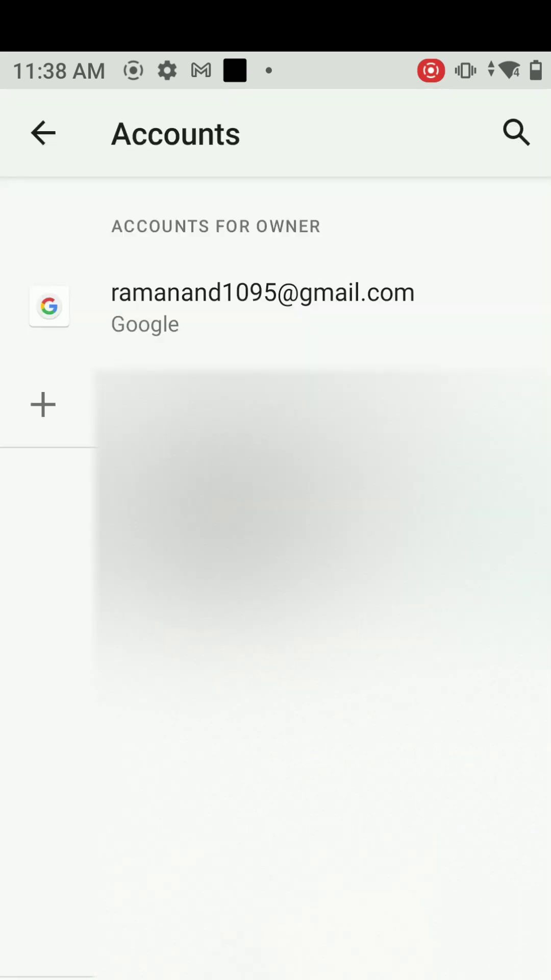
{"action": "left_click", "coordinate": [44, 404]}
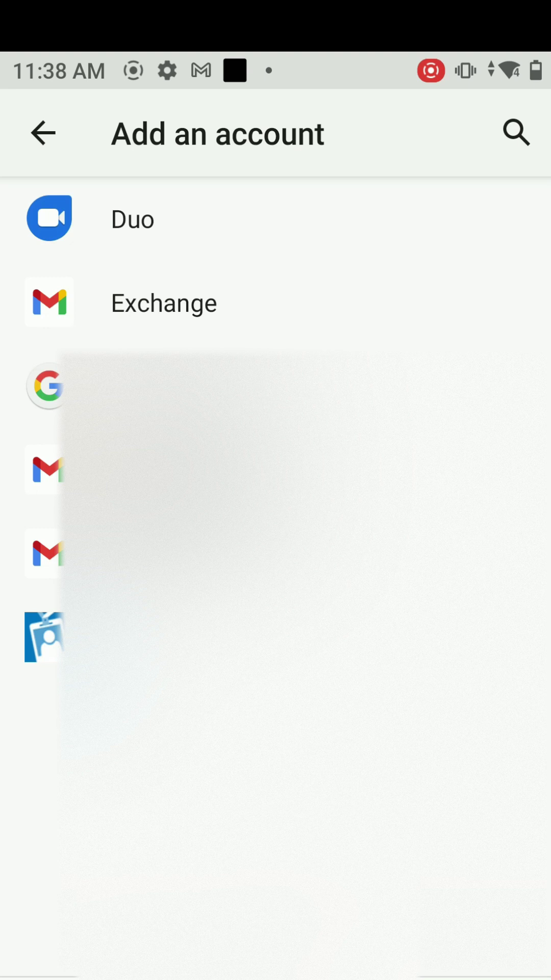
Choose Exchange as the account type and enter the work email address.
{"action": "left_click", "coordinate": [172, 298]}
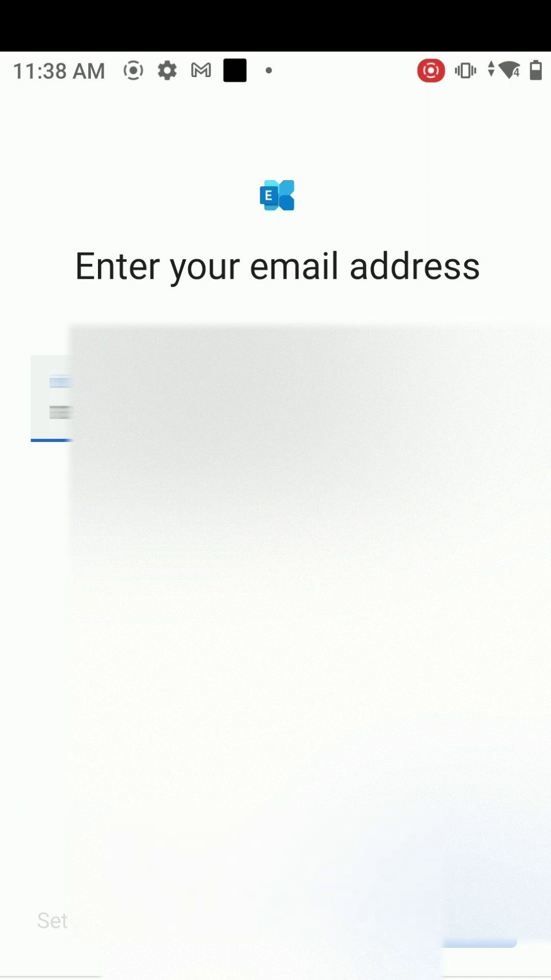
{"action": "left_click", "coordinate": [166, 413]}
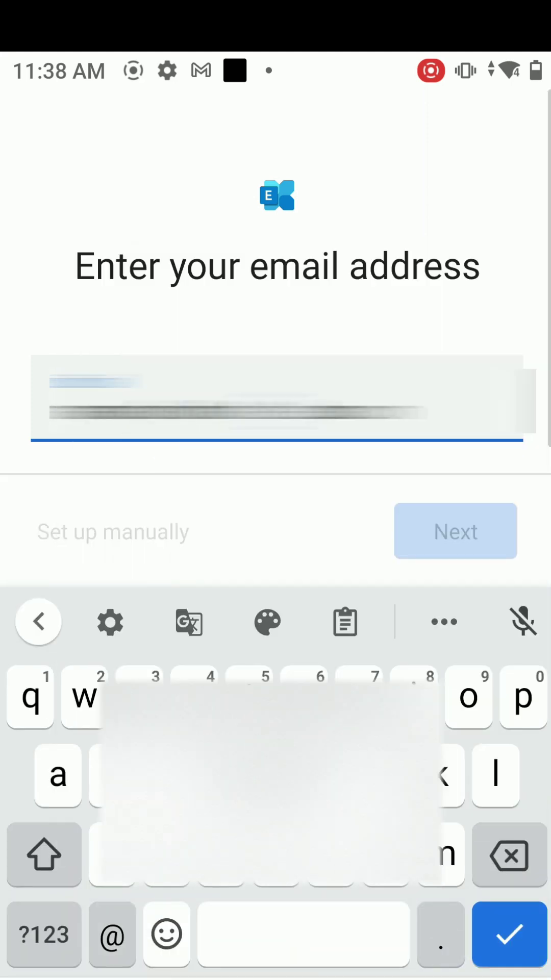
{"action": "left_click", "coordinate": [511, 856]}
{"action": "left_click", "coordinate": [113, 941]}
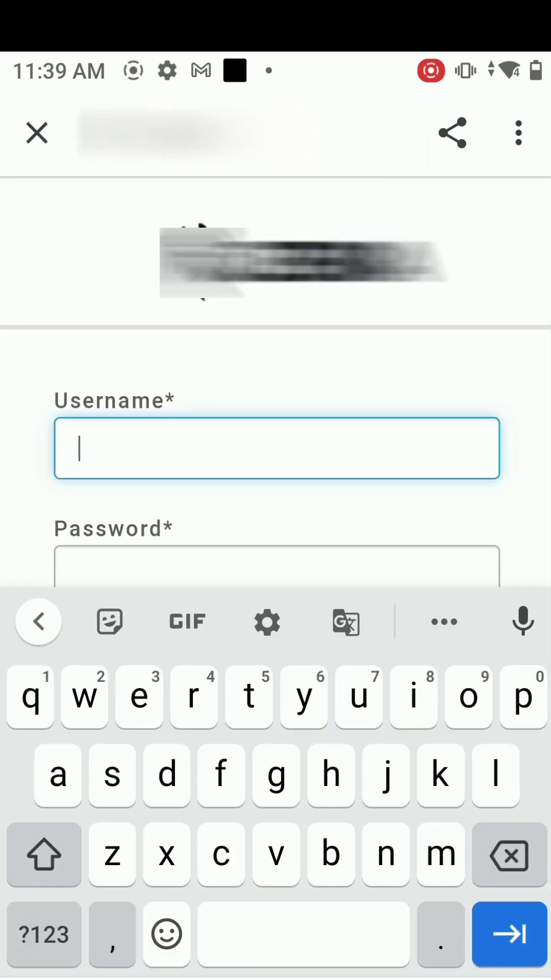
{"action": "type", "text": "R"}
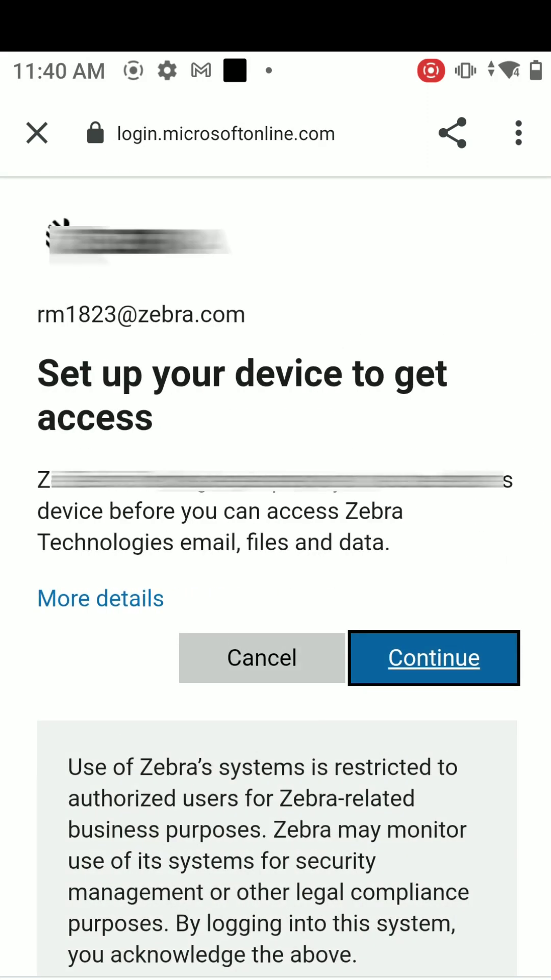
Agree to set up the device for access, then pick the work account.
{"action": "left_click", "coordinate": [438, 664]}
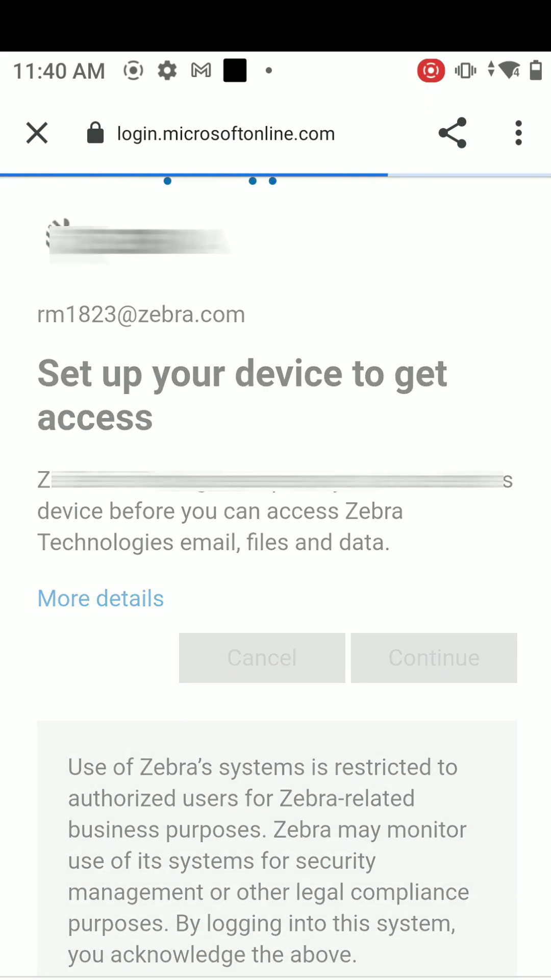
{"action": "left_click", "coordinate": [362, 388]}
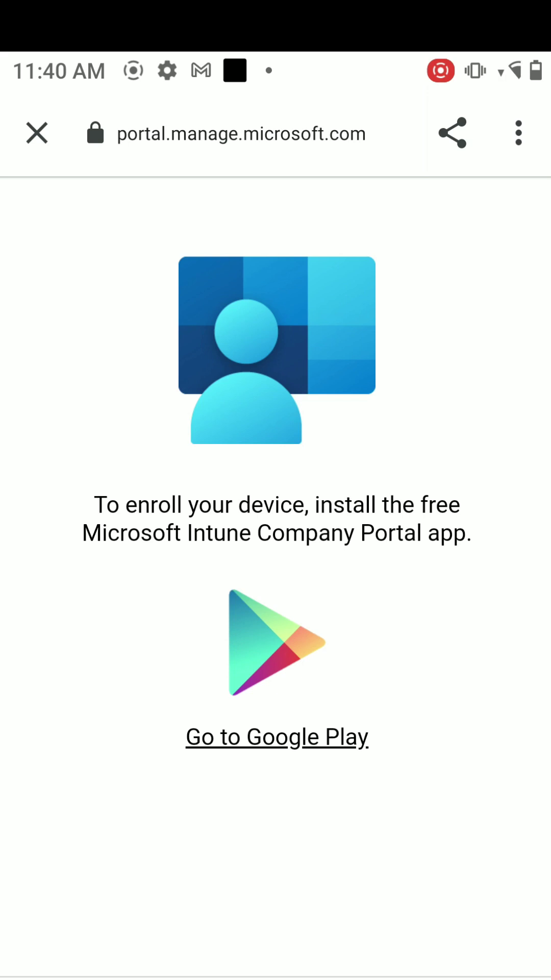
Get Company Portal from Google Play and submit the work email in its sign-in box.
{"action": "left_click", "coordinate": [285, 747]}
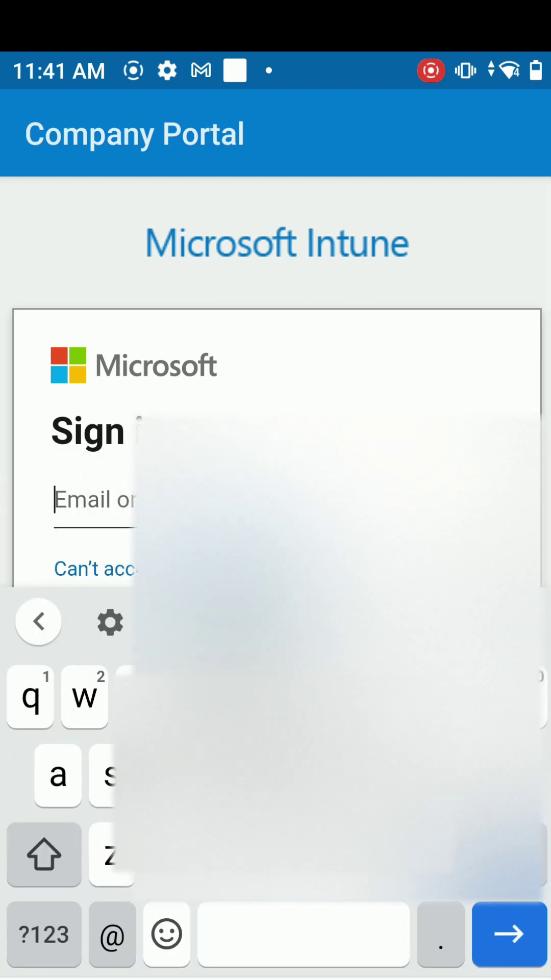
{"action": "type", "text": "rar"}
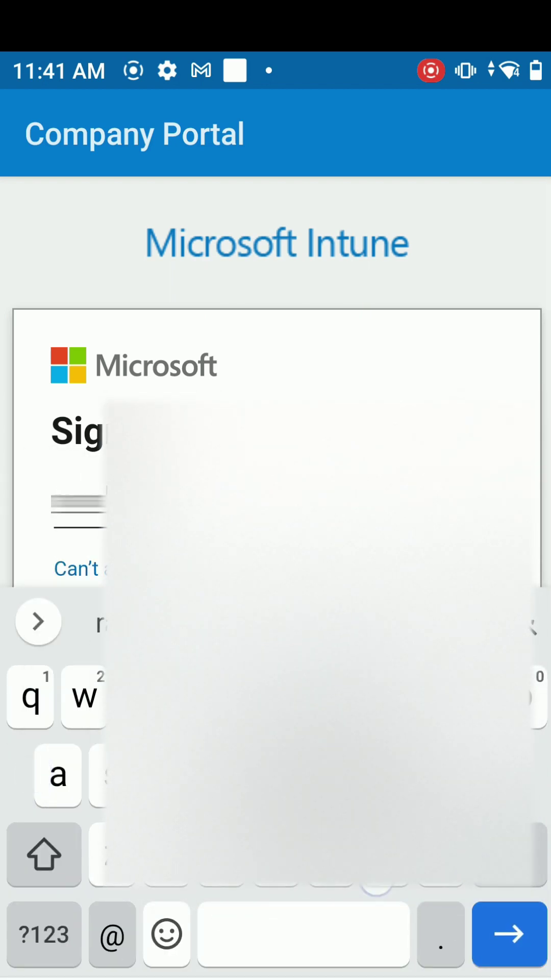
{"action": "type", "text": "a"}
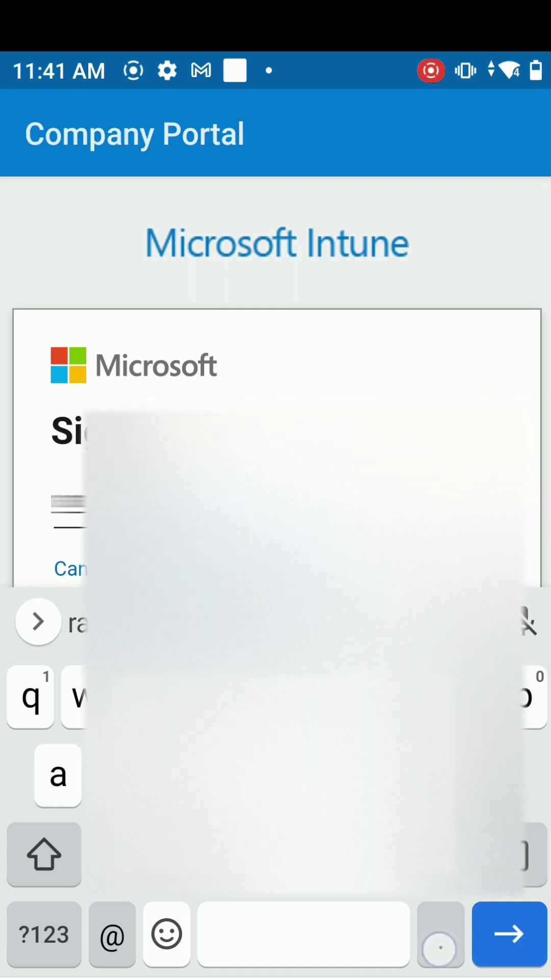
{"action": "type", "text": "@"}
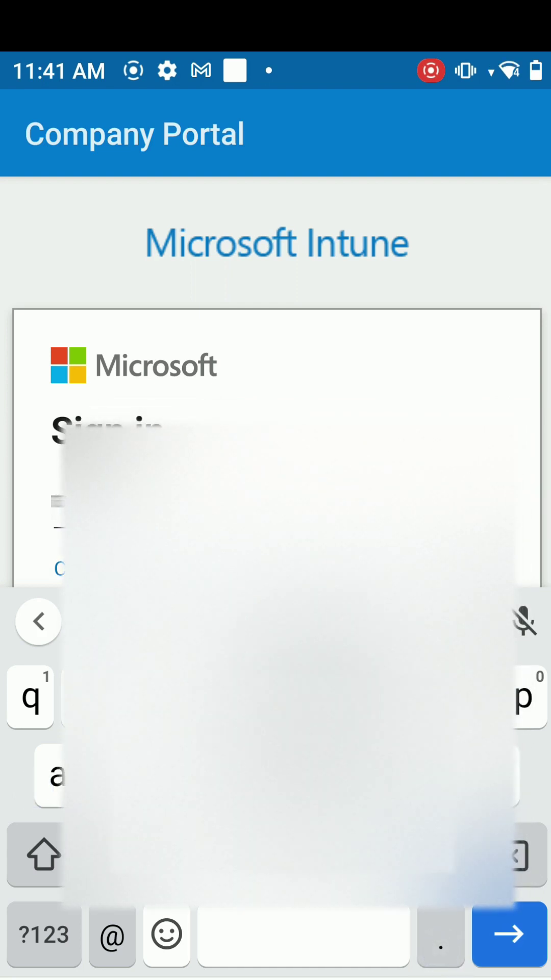
{"action": "left_click", "coordinate": [44, 934]}
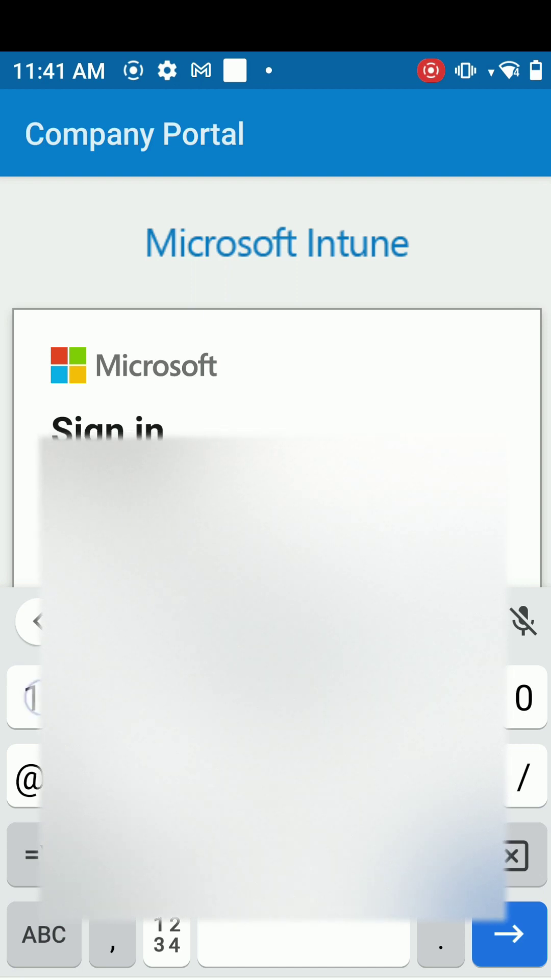
{"action": "left_click", "coordinate": [44, 934]}
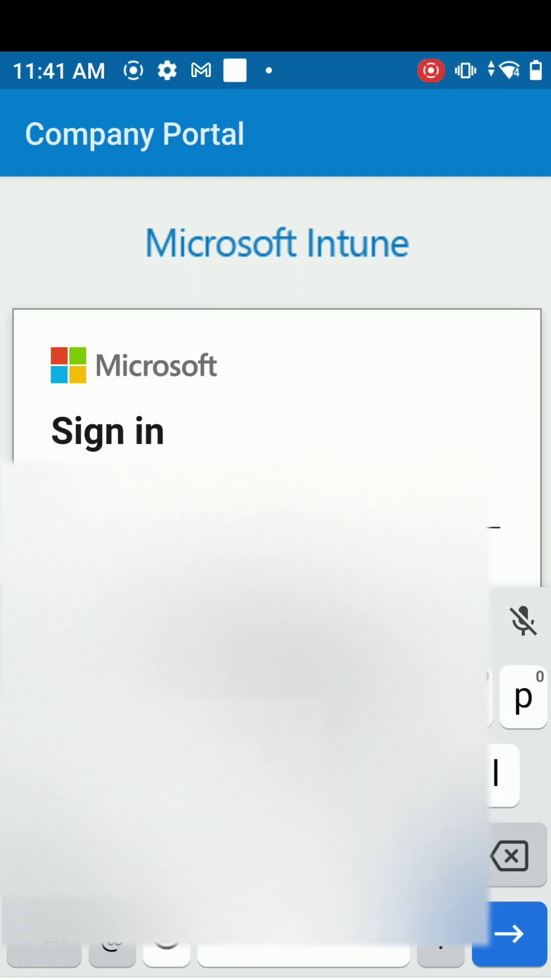
{"action": "type", "text": "."}
{"action": "key", "text": "Return"}
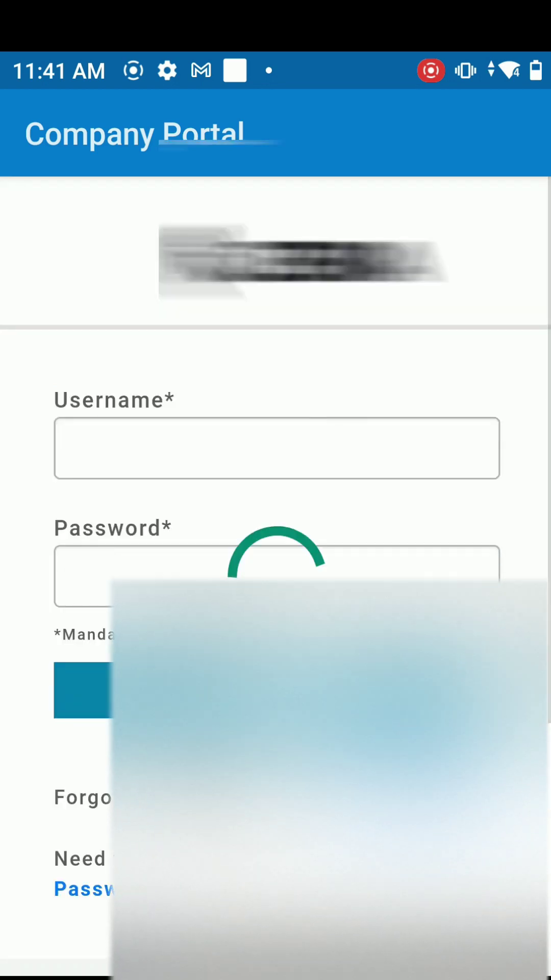
Enter the work account username in the Company Portal sign-in form.
{"action": "left_click", "coordinate": [303, 447]}
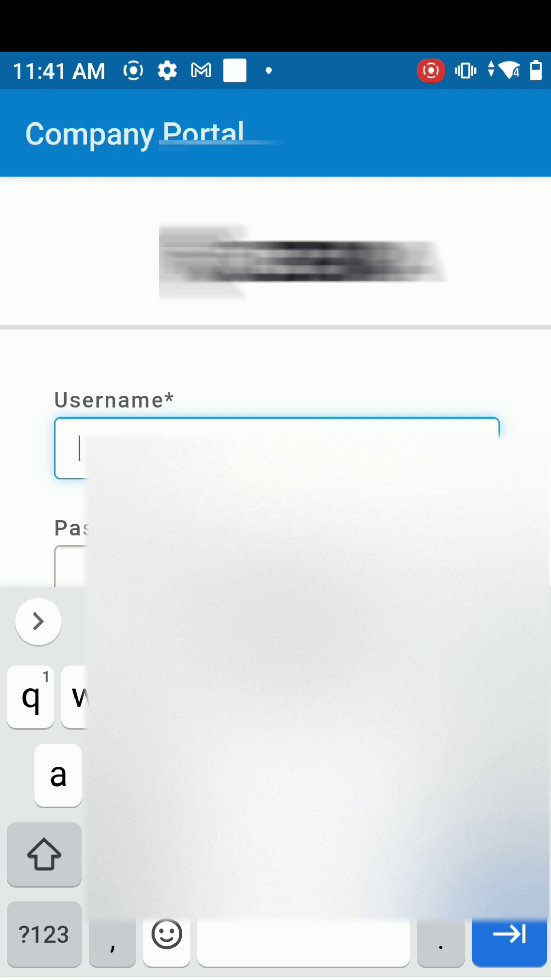
{"action": "left_click", "coordinate": [44, 855]}
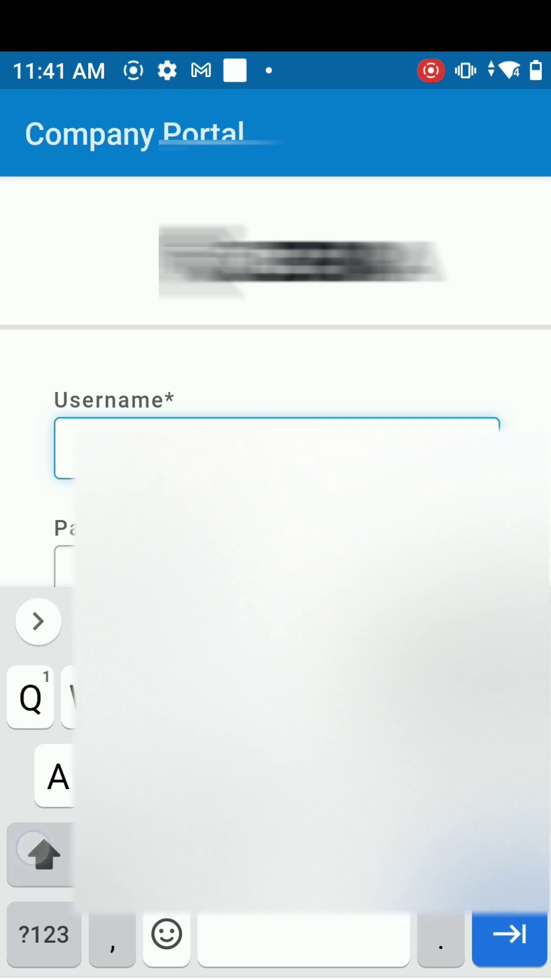
{"action": "left_click", "coordinate": [44, 934]}
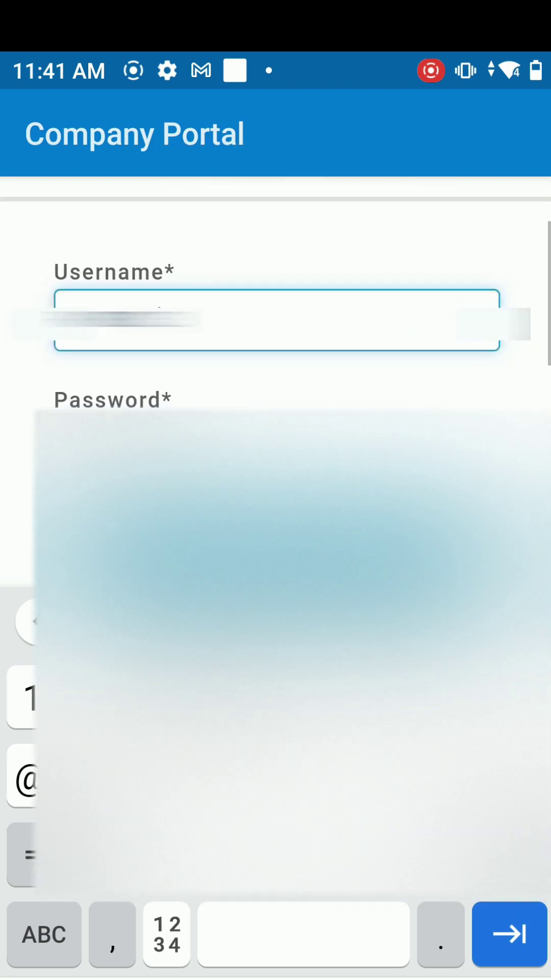
{"action": "left_click", "coordinate": [44, 935]}
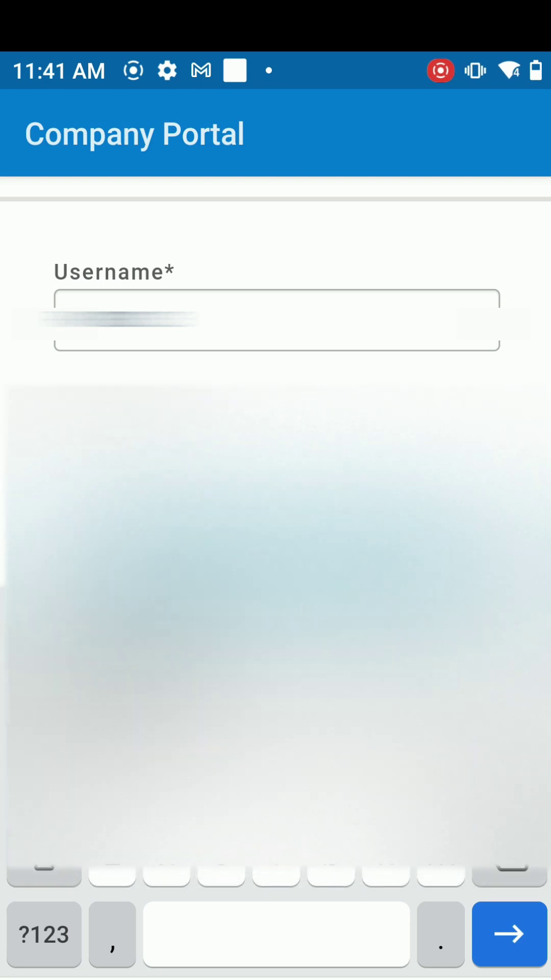
Enter the password, hide the keyboard and submit the sign-in.
{"action": "left_click", "coordinate": [44, 934]}
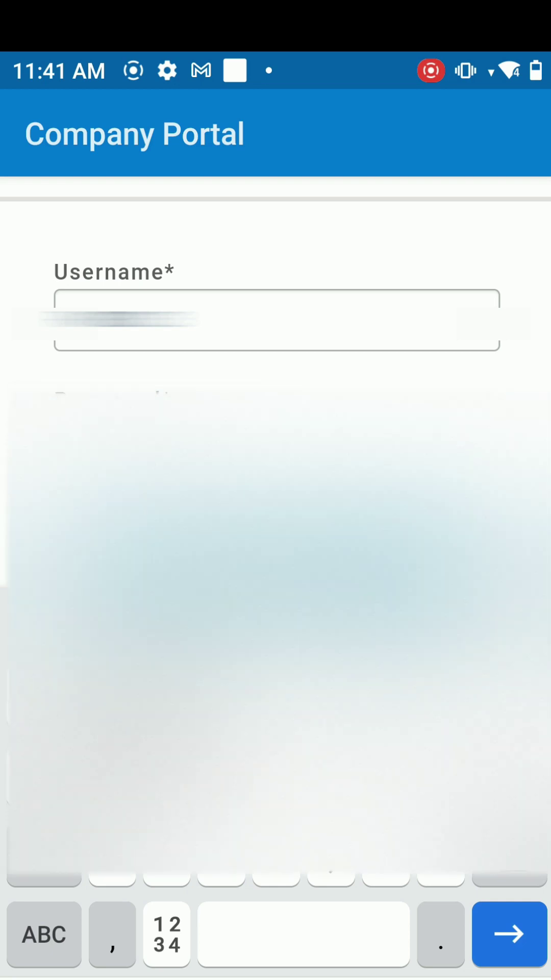
{"action": "left_click", "coordinate": [44, 935]}
{"action": "type", "text": "n"}
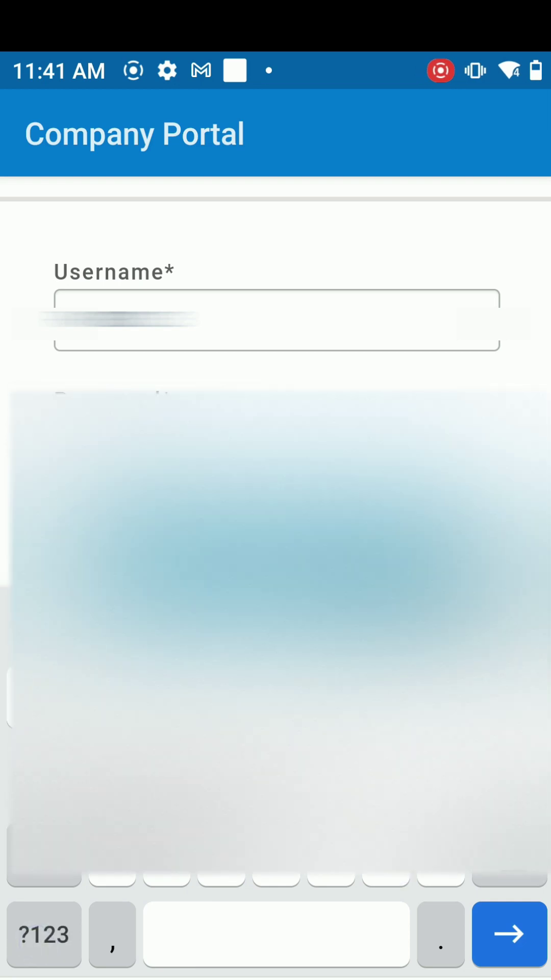
{"action": "left_click", "coordinate": [44, 938]}
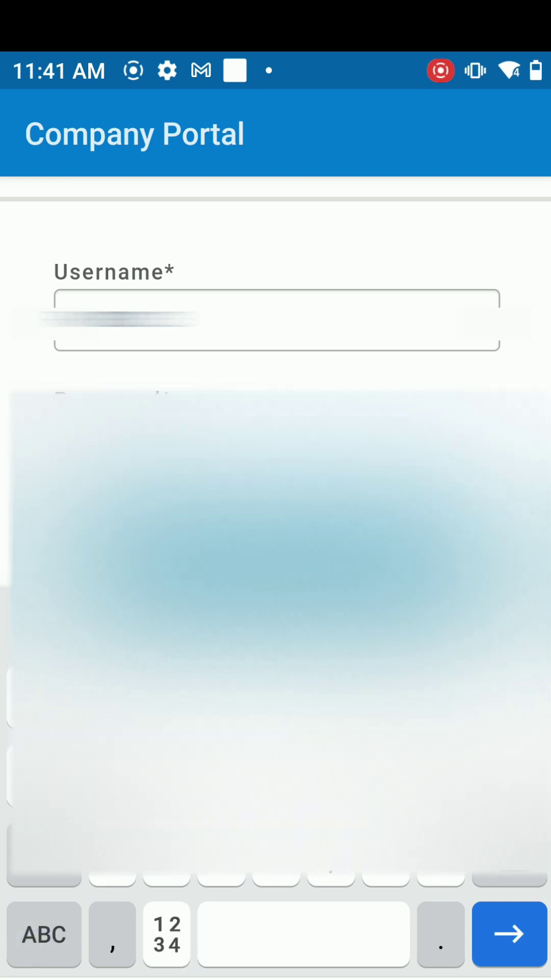
{"action": "left_click", "coordinate": [37, 948]}
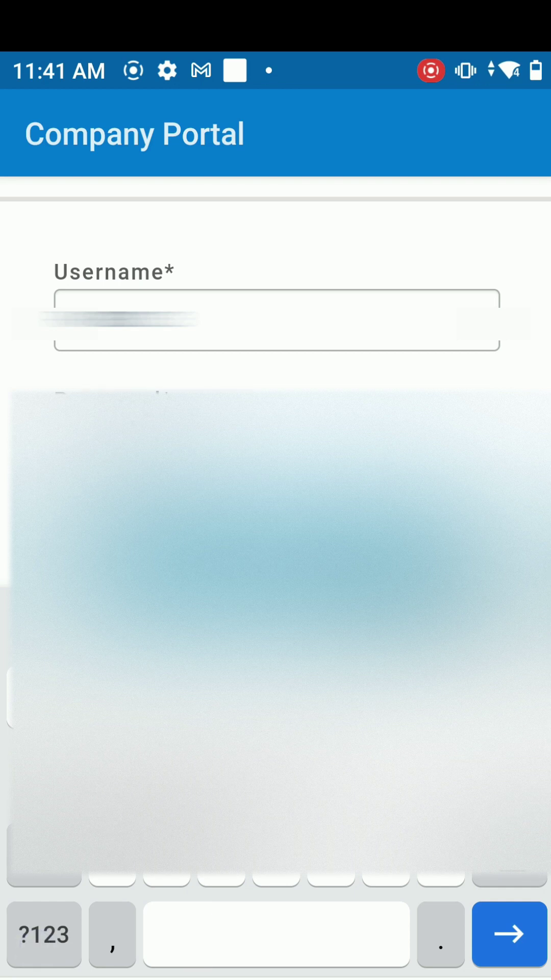
{"action": "left_click", "coordinate": [44, 934]}
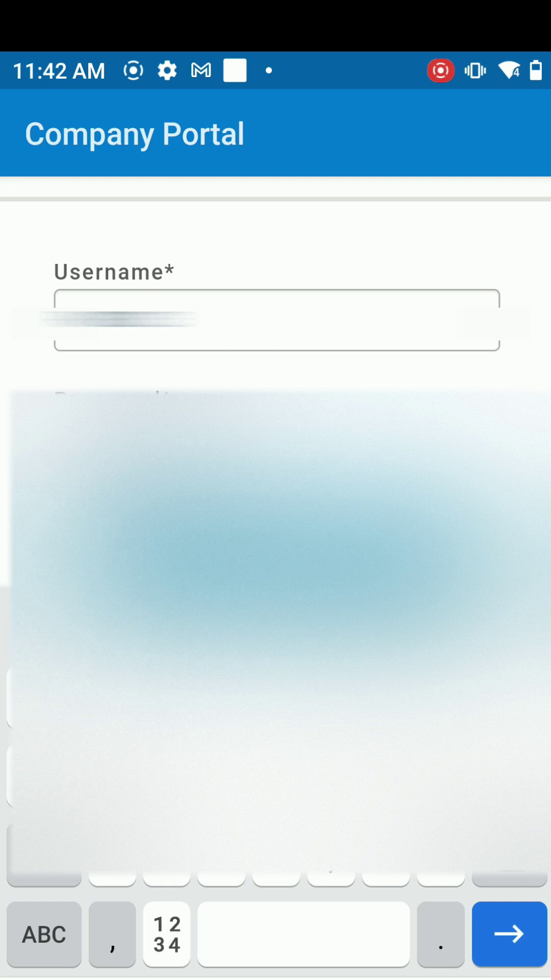
{"action": "key", "text": "Escape"}
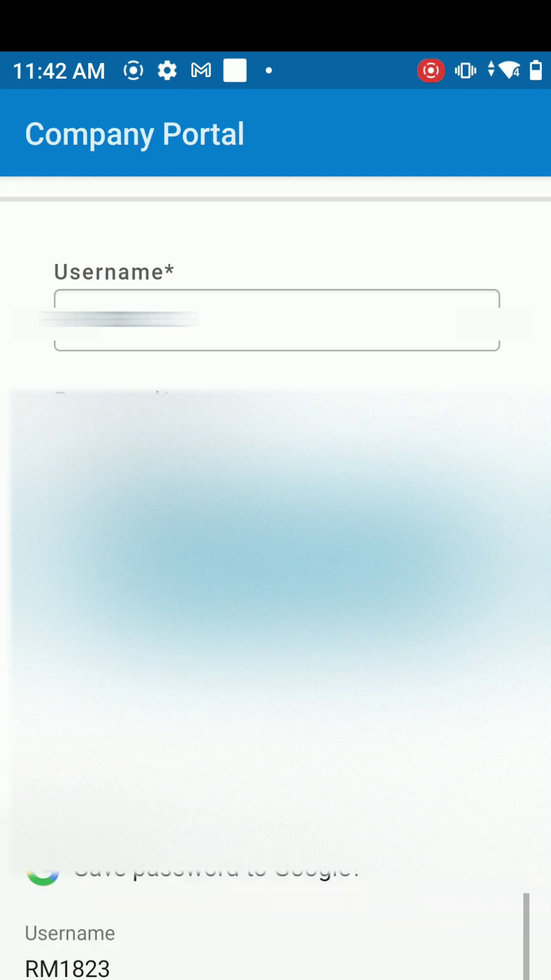
{"action": "left_click", "coordinate": [462, 913]}
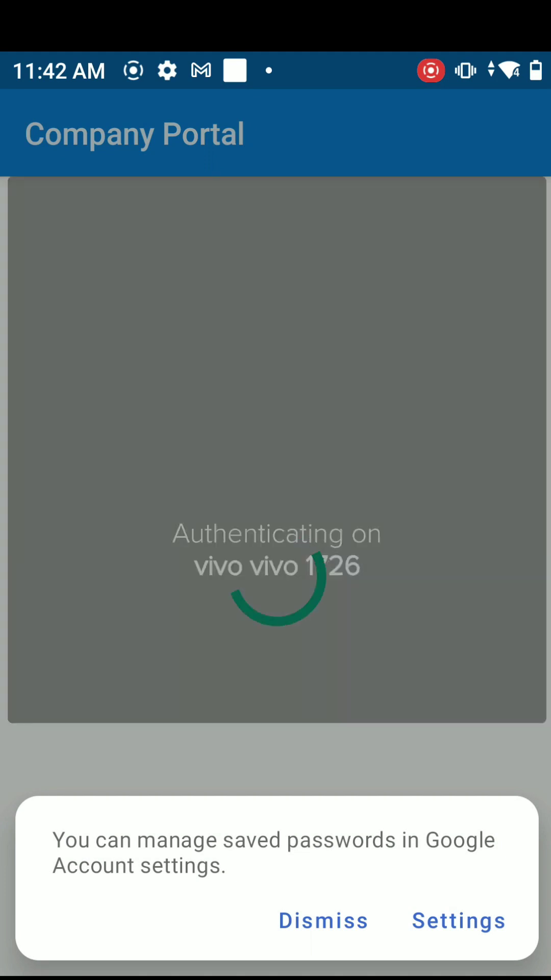
Dismiss the Google saved-passwords notice while authentication completes.
{"action": "left_click", "coordinate": [337, 936]}
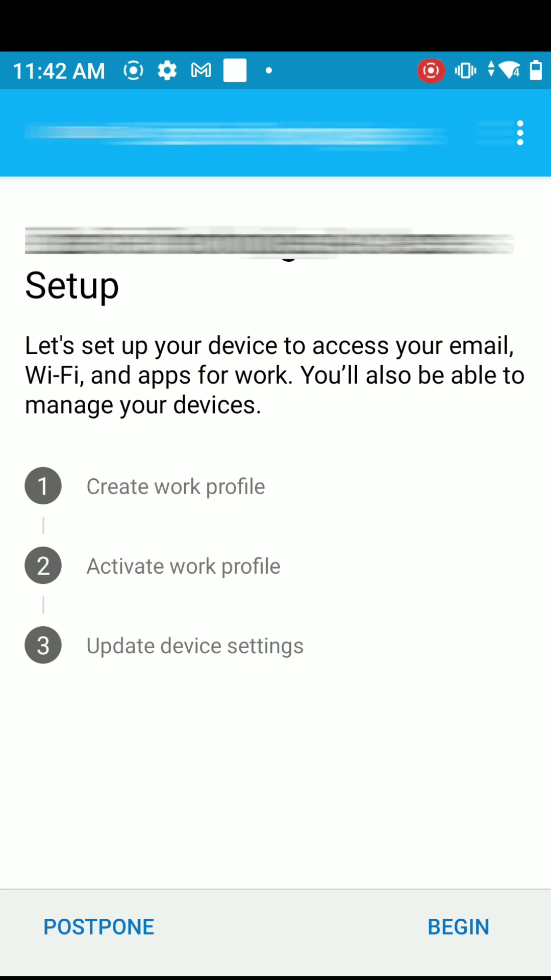
Begin the Company Portal device setup and move past the privacy notice.
{"action": "left_click", "coordinate": [456, 930]}
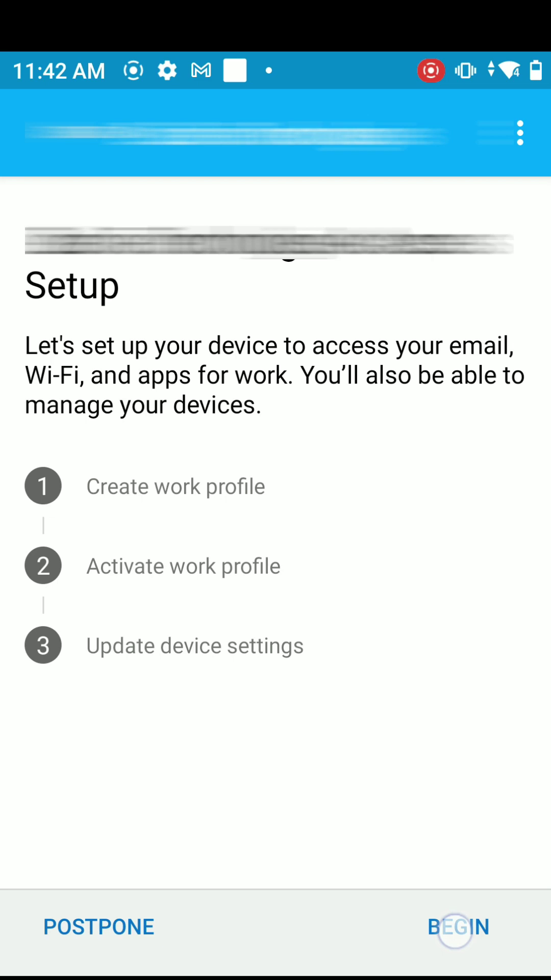
{"action": "left_click", "coordinate": [456, 931]}
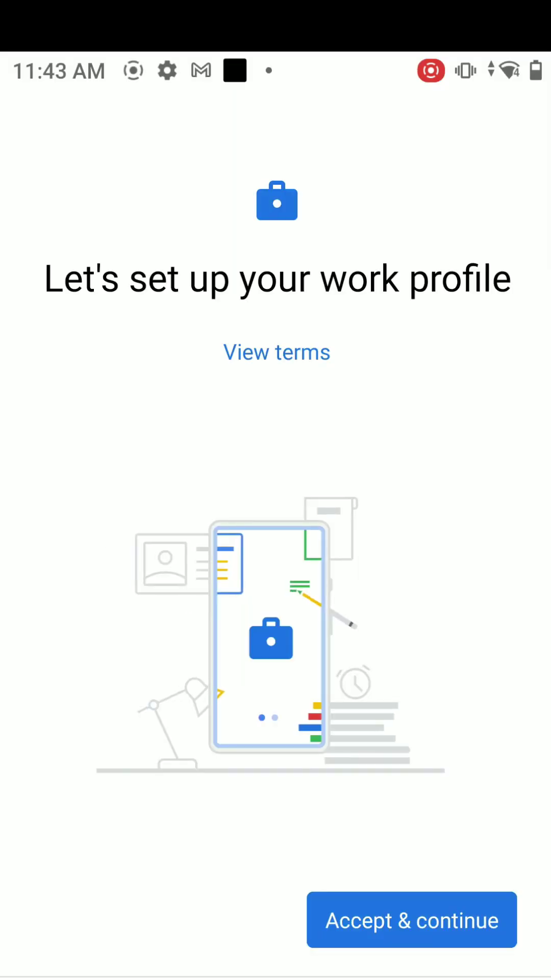
Accept the work profile terms so Android creates the work profile.
{"action": "left_click", "coordinate": [419, 919]}
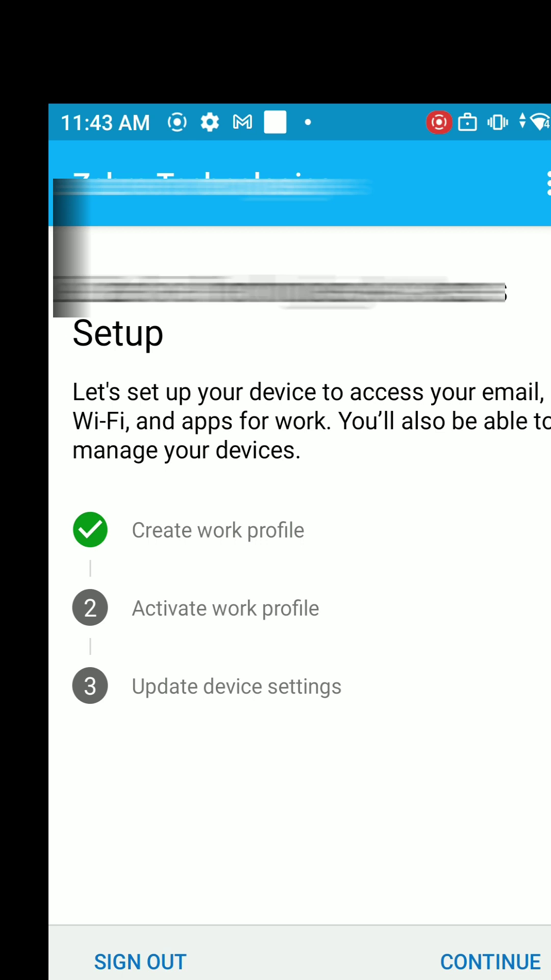
Continue past the completed work profile step to the Choose category screen.
{"action": "left_click", "coordinate": [483, 962]}
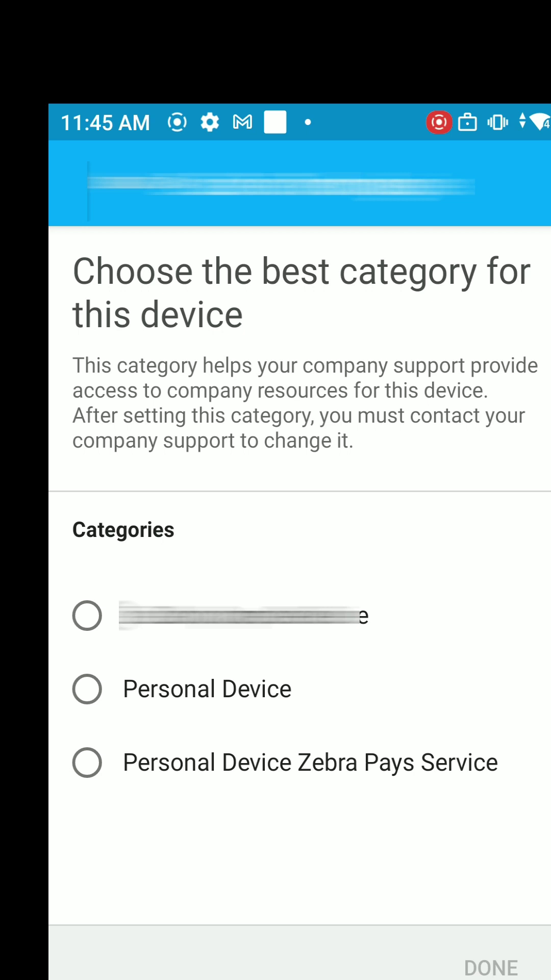
Choose Personal Device as the device category and confirm it.
{"action": "left_click", "coordinate": [87, 616]}
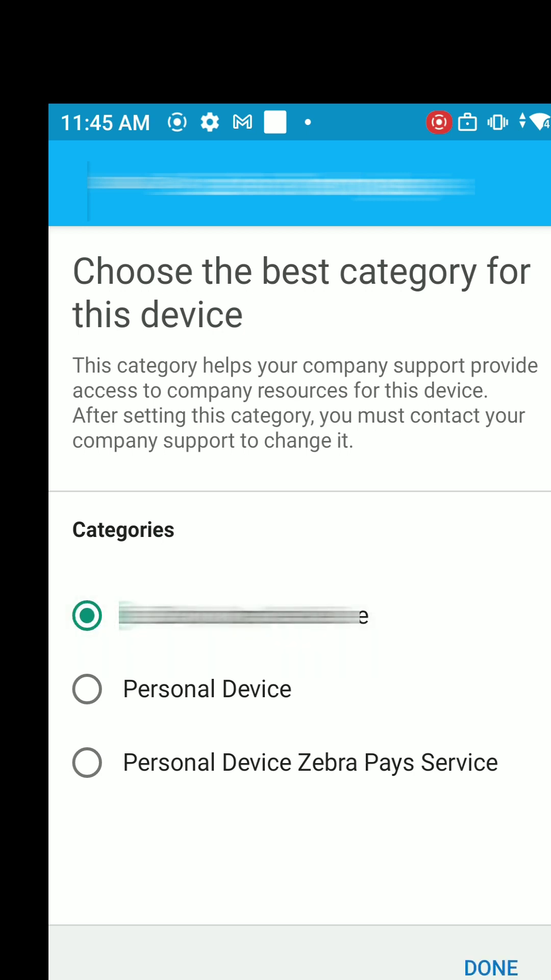
{"action": "left_click", "coordinate": [118, 685]}
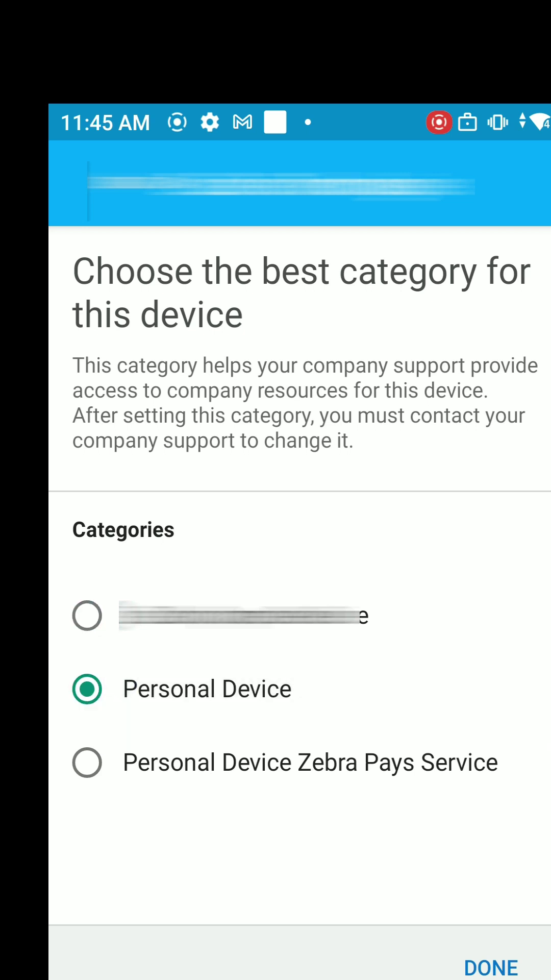
{"action": "left_click", "coordinate": [509, 969]}
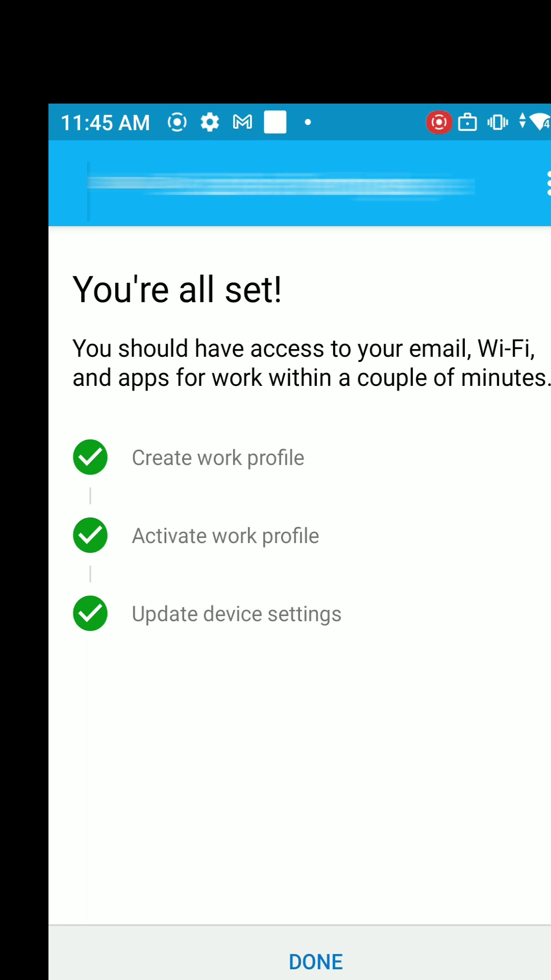
Dismiss the all-set and work setup intro screens, then open work Google Play.
{"action": "left_click", "coordinate": [338, 959]}
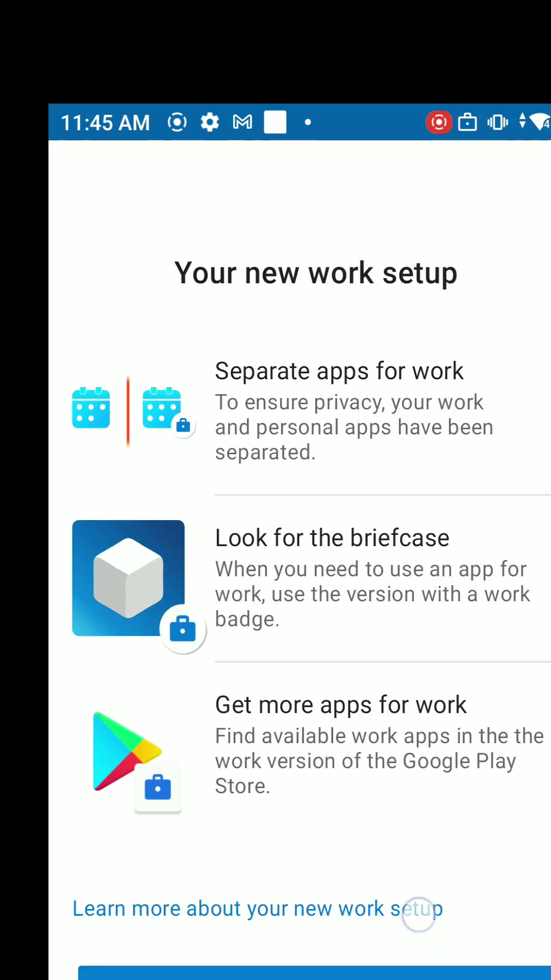
{"action": "left_click_drag", "start_coordinate": [416, 905], "coordinate": [429, 873]}
{"action": "left_click", "coordinate": [362, 892]}
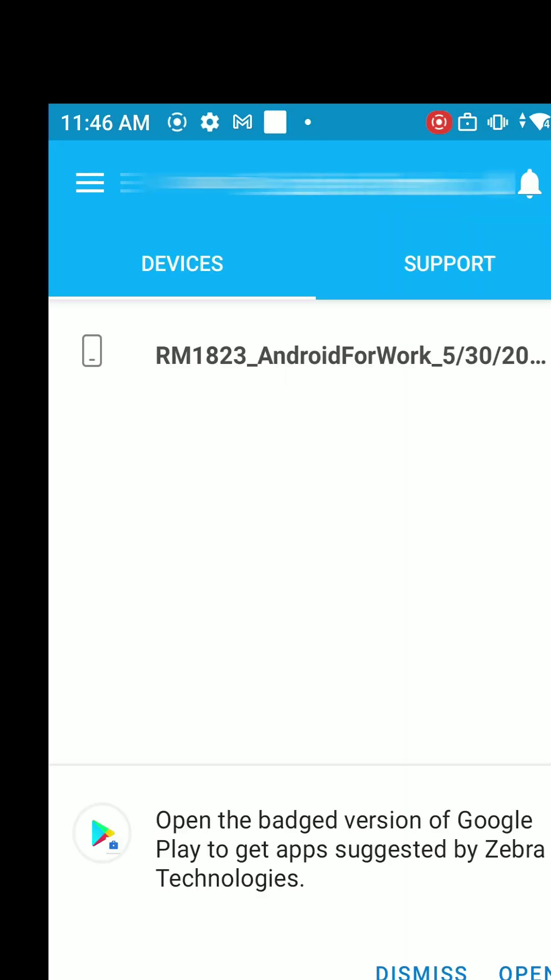
{"action": "left_click", "coordinate": [525, 970]}
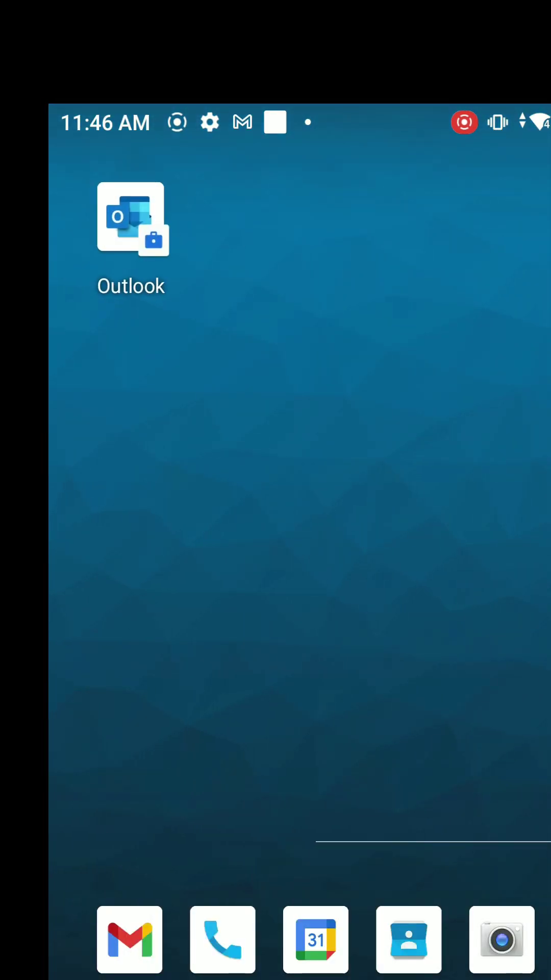
Compare the Personal and Work app drawer tabs, then pull down the notification shade.
{"action": "left_click_drag", "start_coordinate": [376, 797], "coordinate": [447, 480]}
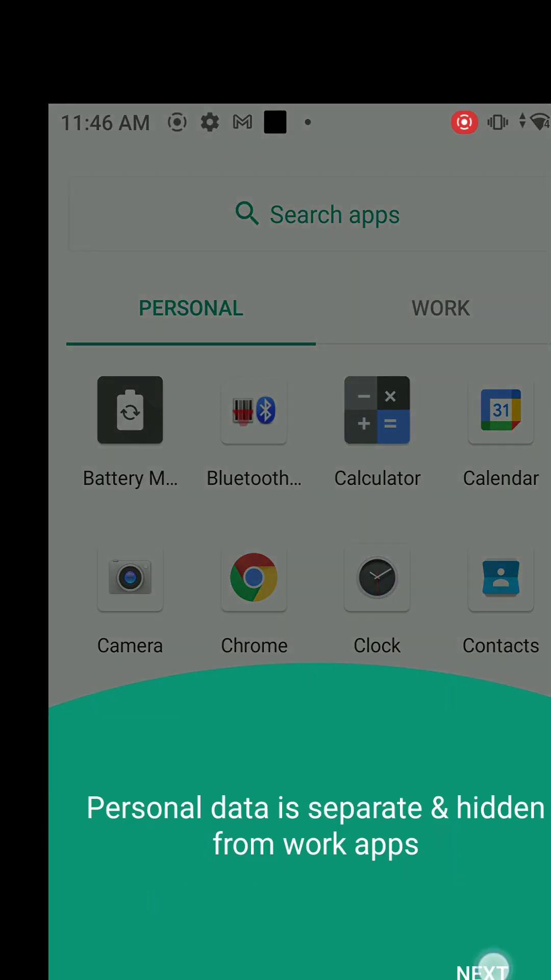
{"action": "left_click", "coordinate": [474, 967]}
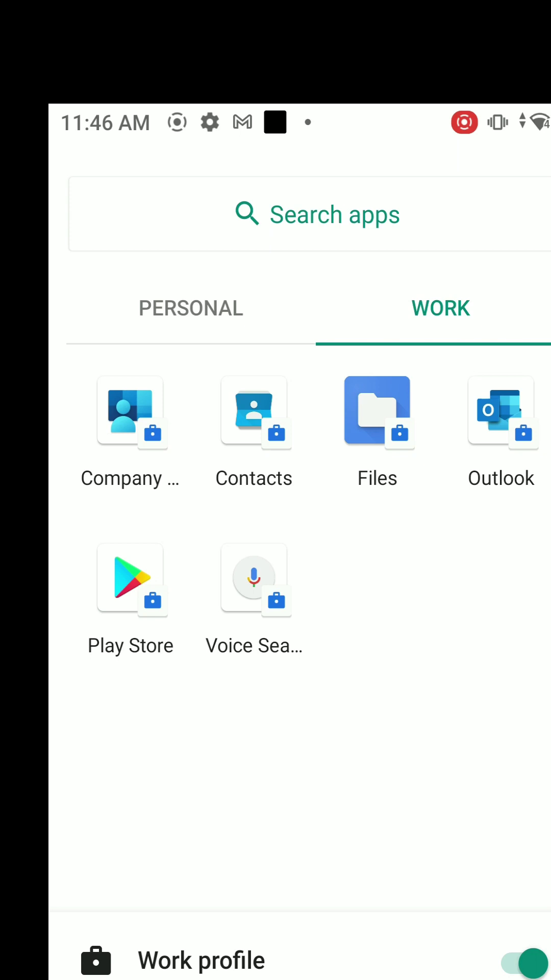
{"action": "left_click", "coordinate": [191, 308]}
{"action": "left_click_drag", "start_coordinate": [413, 878], "coordinate": [434, 718]}
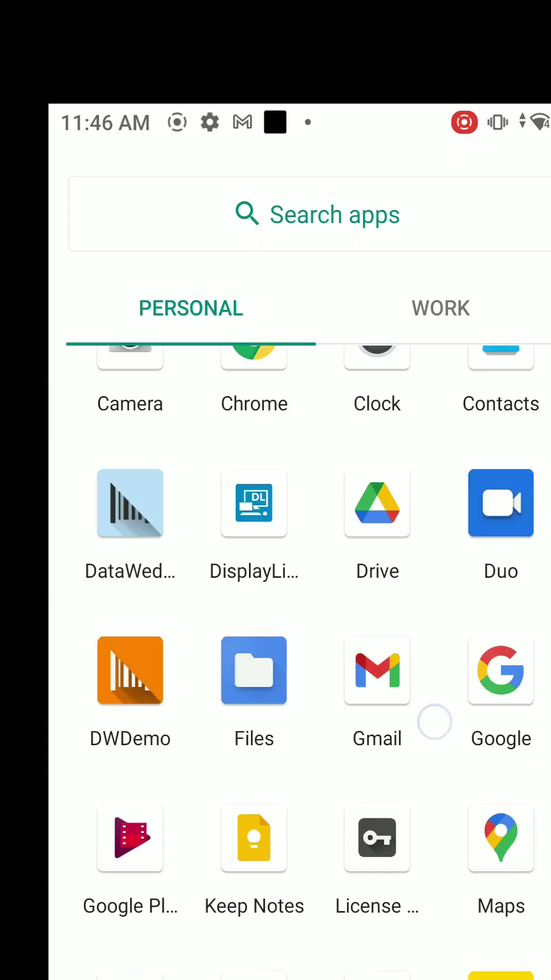
{"action": "scroll", "coordinate": [383, 676], "scroll_direction": "up", "scroll_amount": 10}
{"action": "left_click_drag", "start_coordinate": [384, 677], "coordinate": [153, 682]}
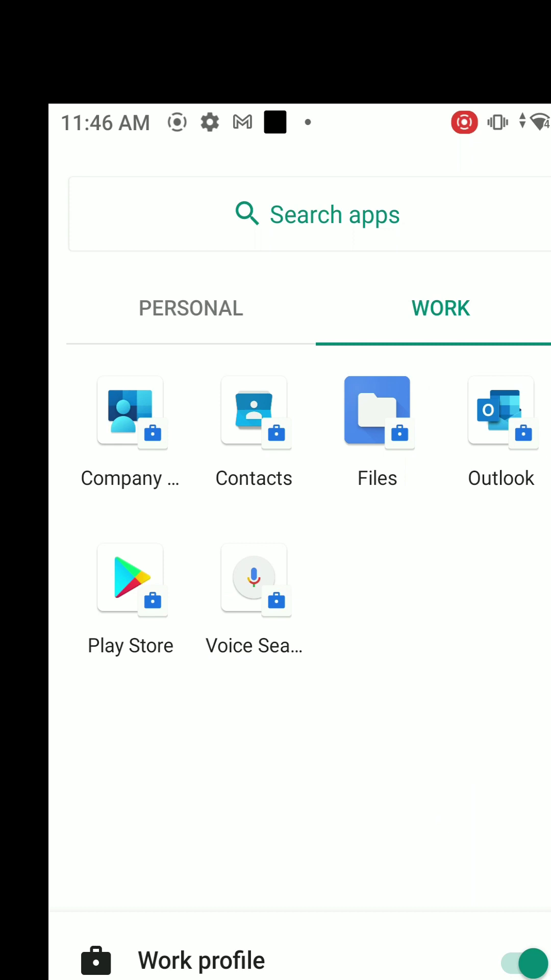
{"action": "left_click_drag", "start_coordinate": [276, 114], "coordinate": [276, 613]}
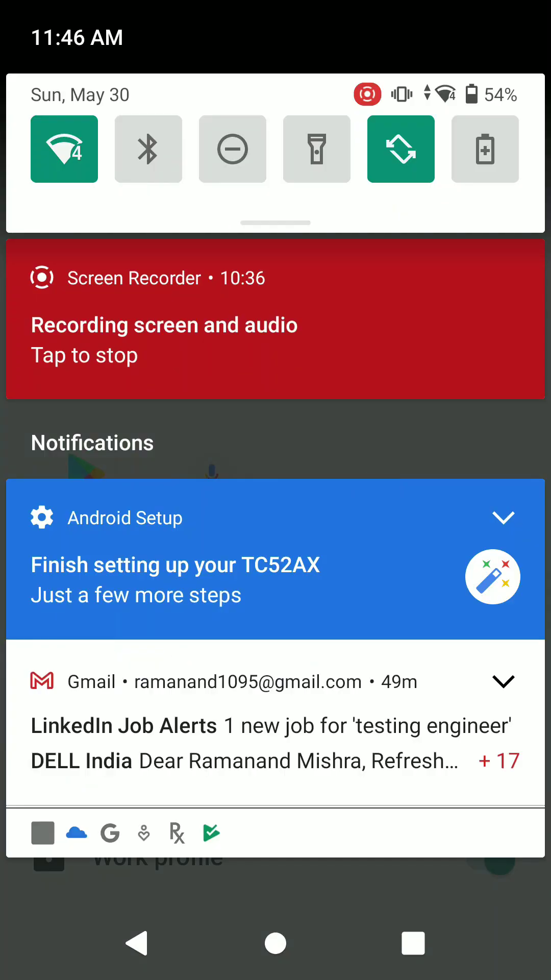